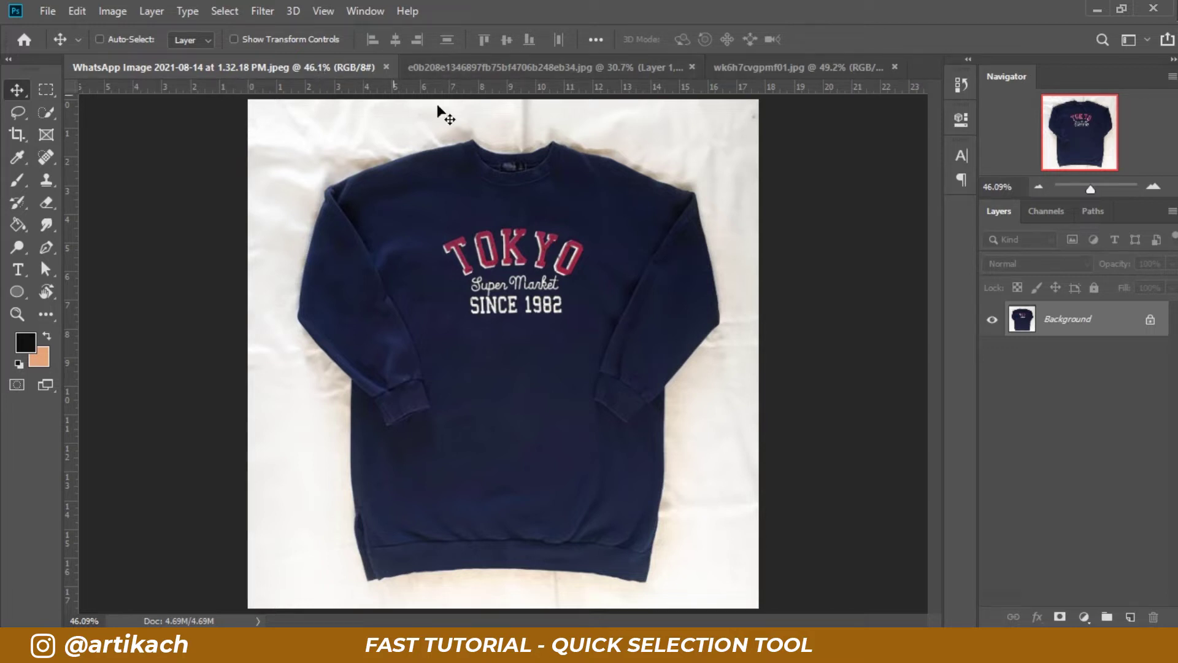
click(540, 74)
click(817, 70)
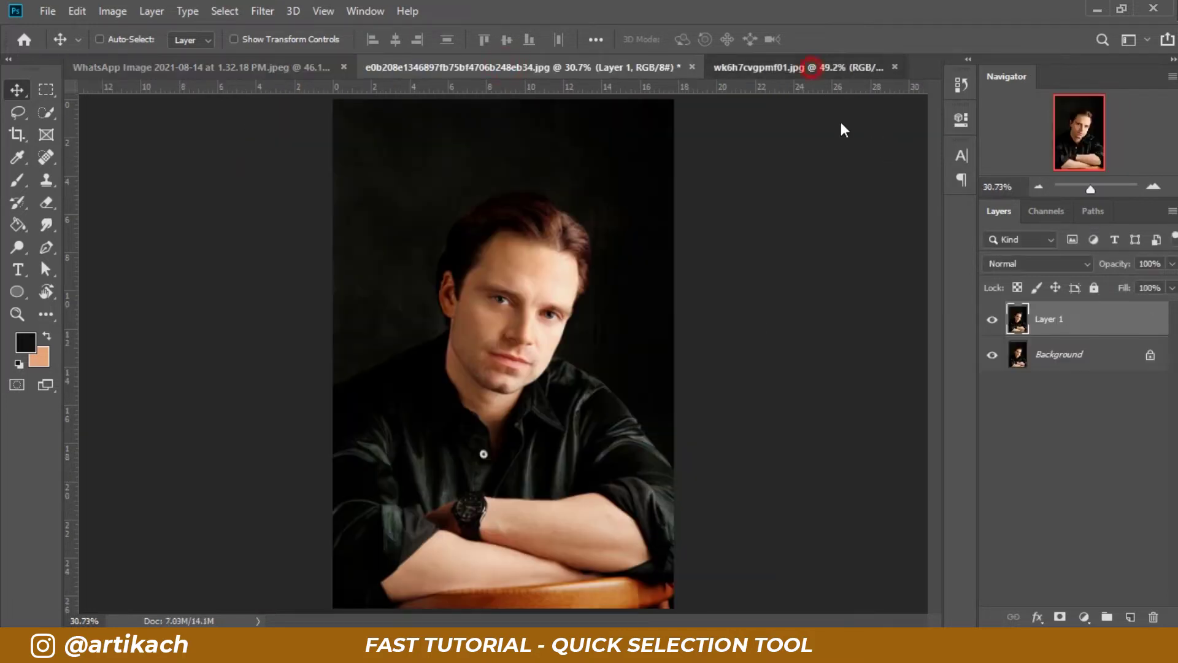
click(206, 73)
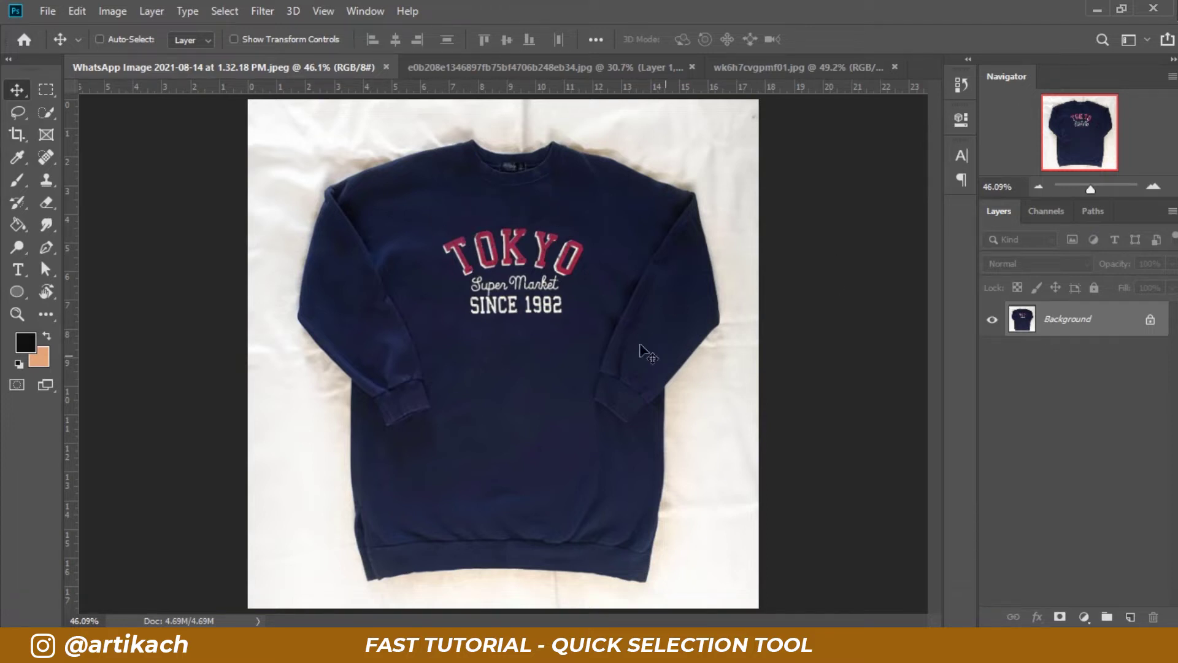
right_click(1081, 327)
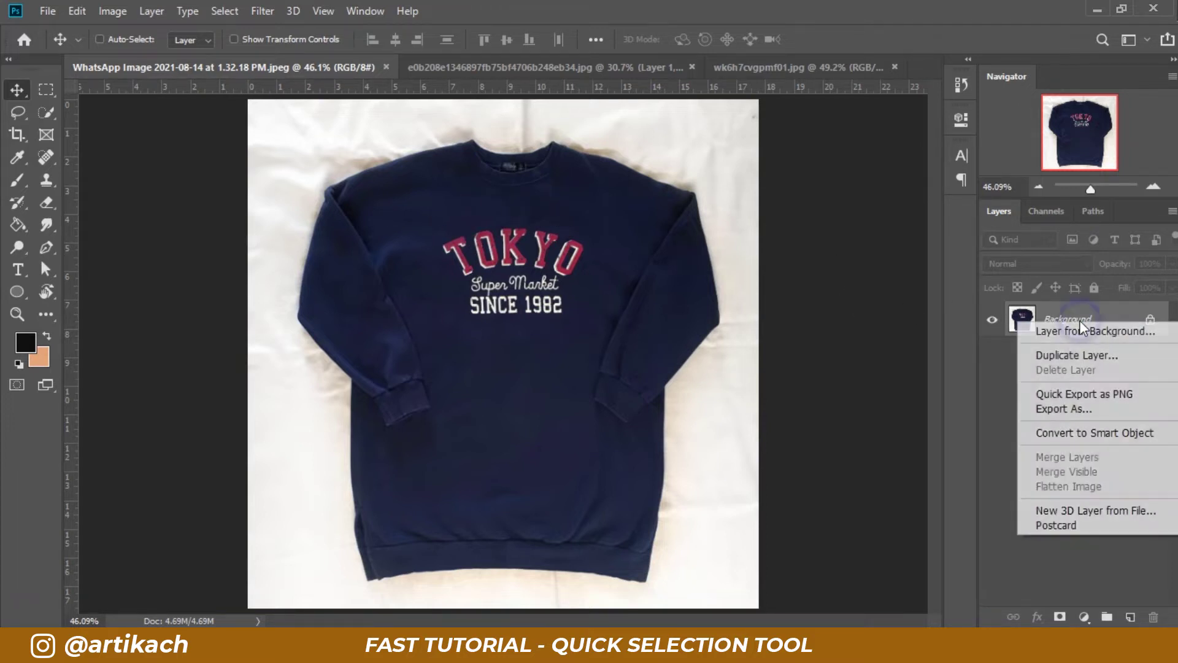
- Copy the sweatshirt's Background layer to Layer 1 with Ctrl+J, undoing an earlier Background copy
click(1136, 362)
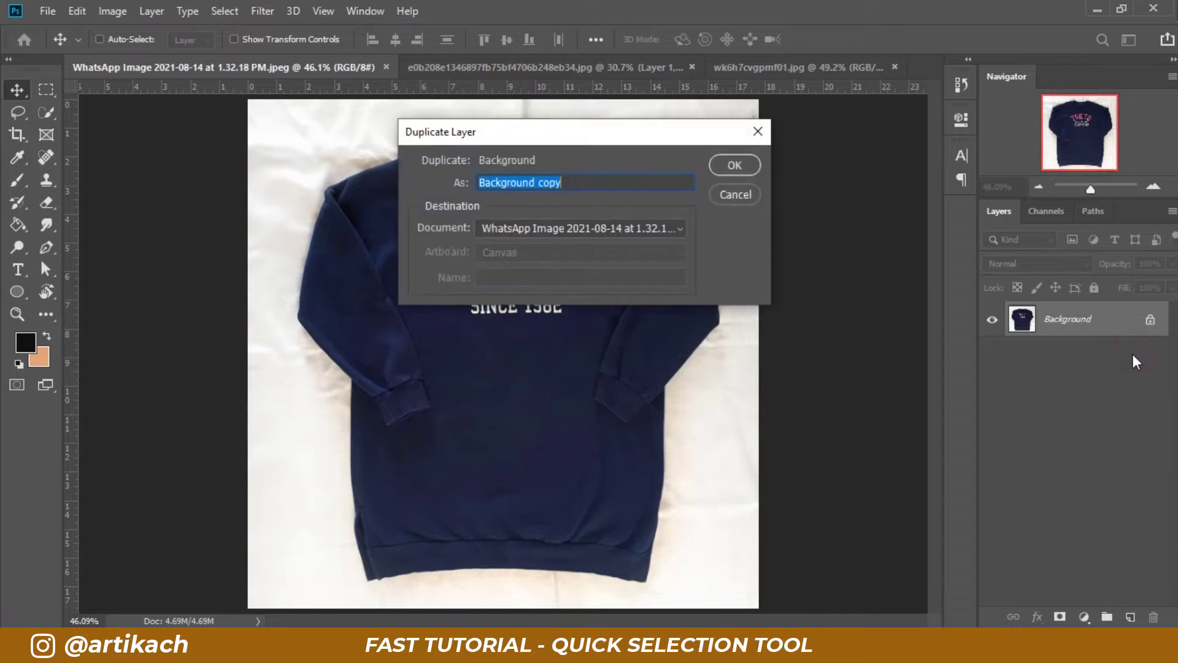
click(758, 168)
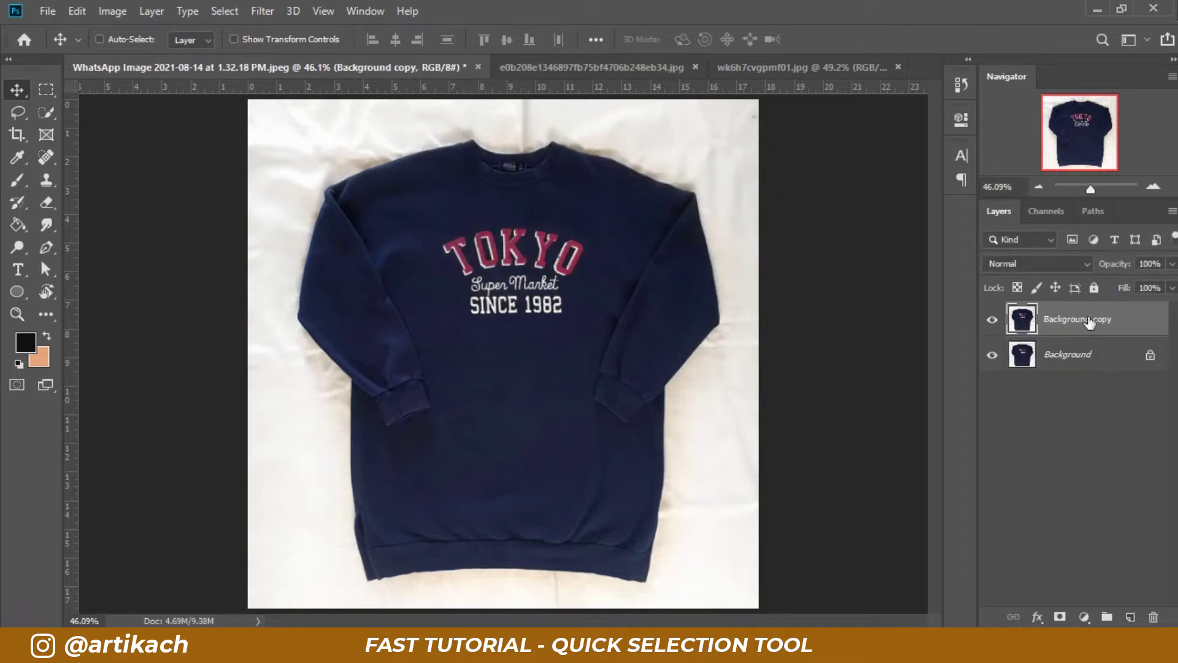
key(ctrl+z)
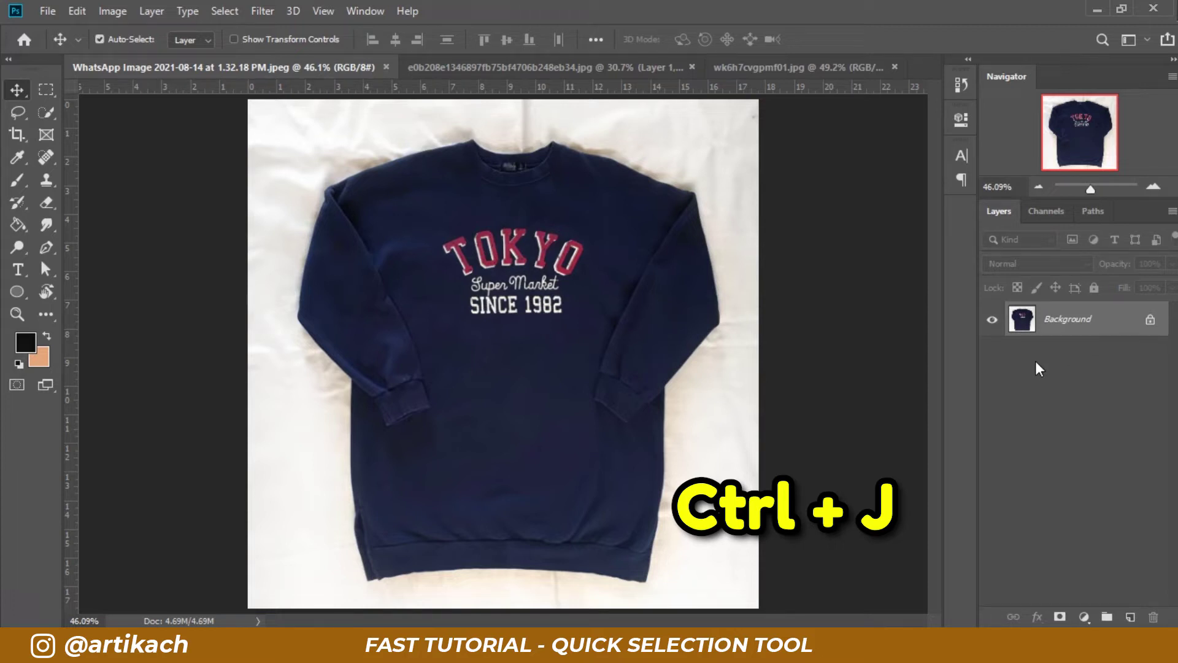
key(ctrl+j)
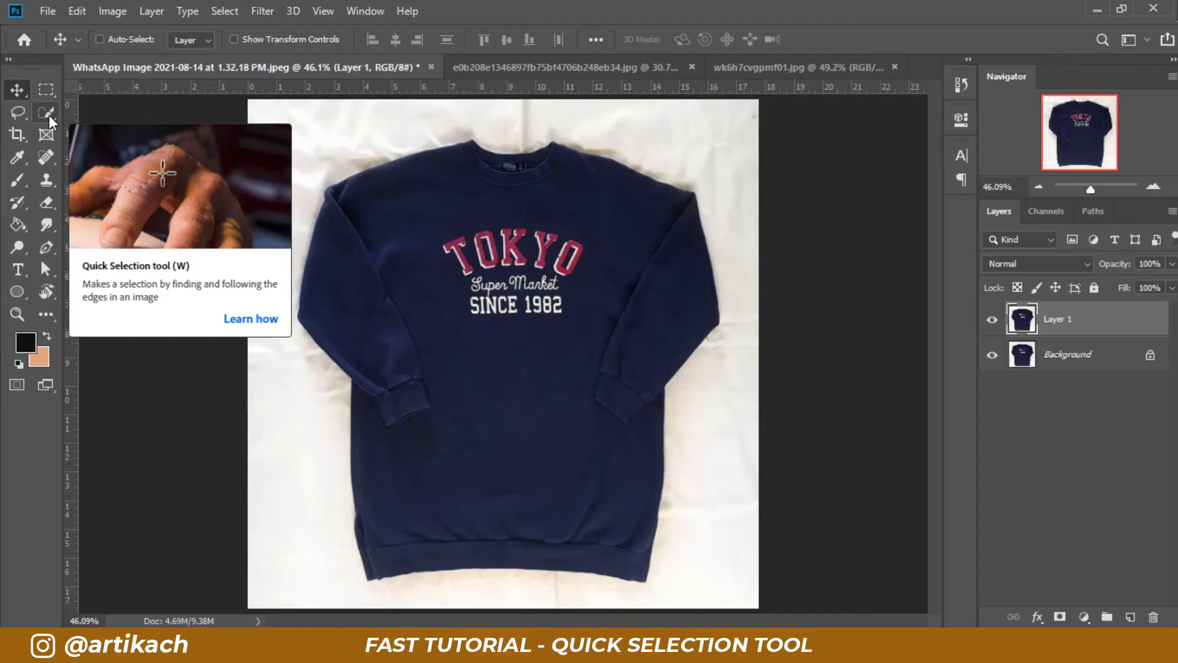
- Paint a Quick Selection over the sweatshirt and zoom in on it
right_click(50, 121)
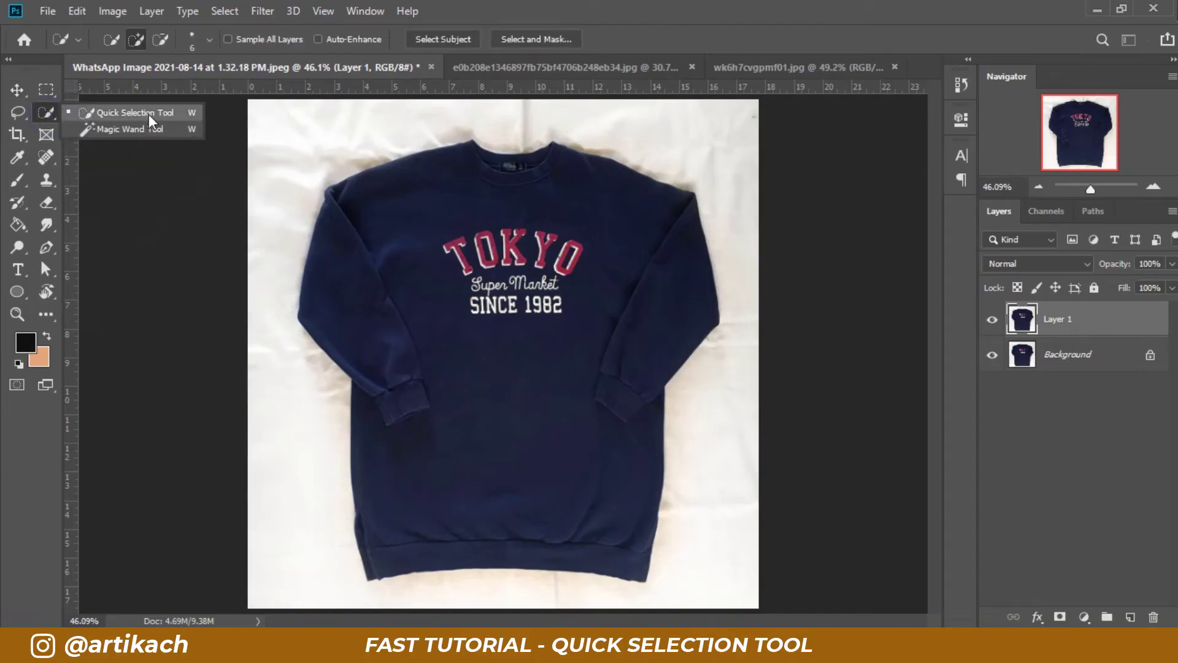
click(165, 115)
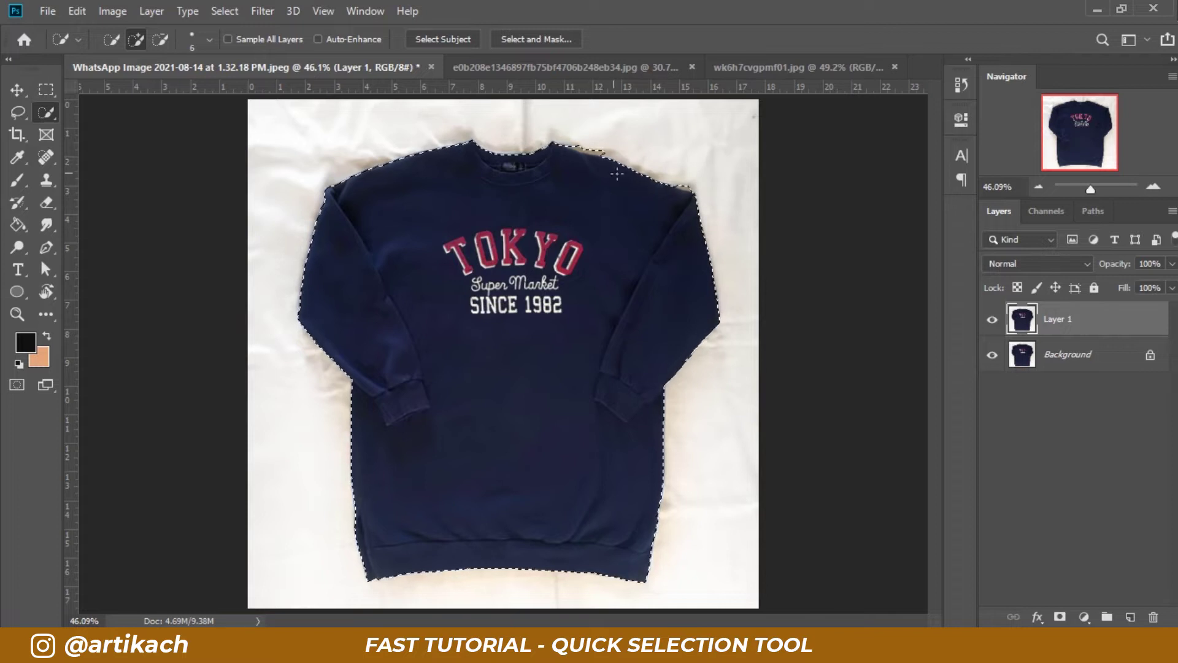
scroll(573, 198, up, 4)
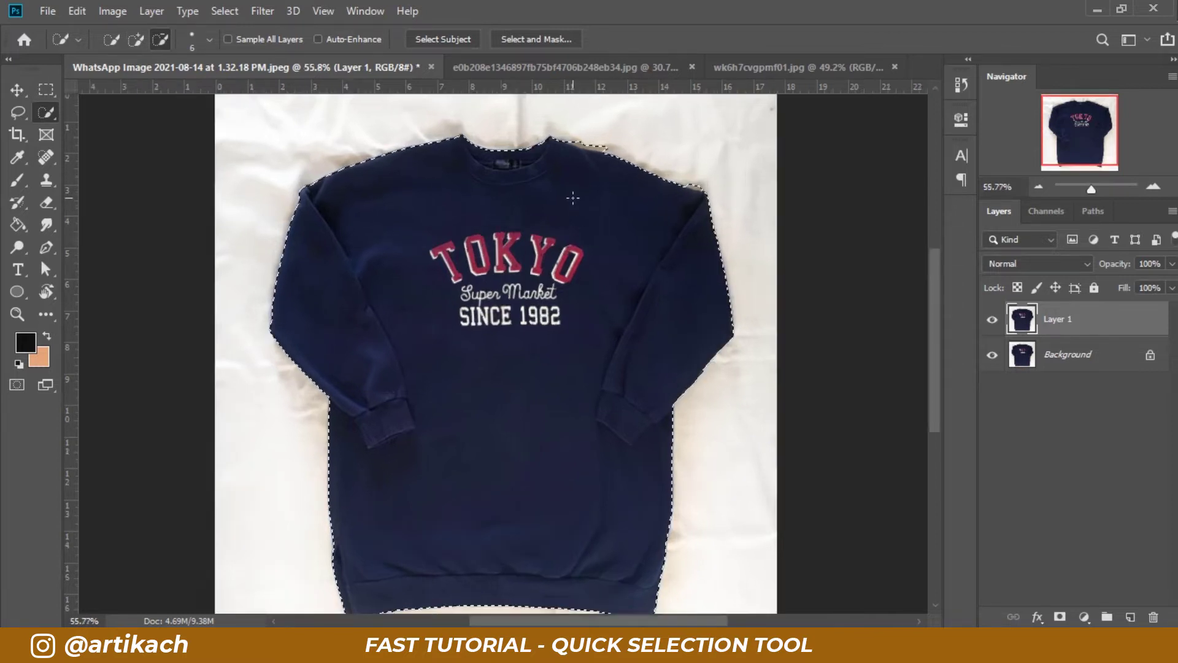
scroll(573, 197, up, 2)
scroll(568, 192, up, 2)
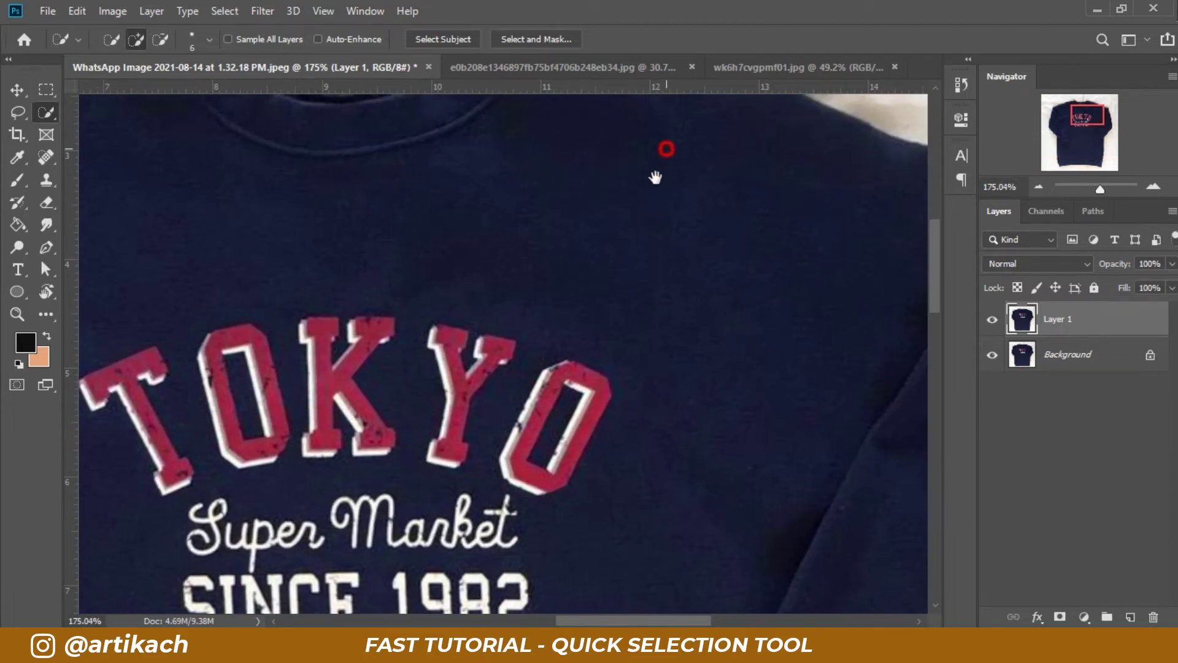
- Alt-brush the shadow bulge beside the collar and shoulder out of the selection
drag(653, 176, 644, 339)
scroll(639, 242, up, 1)
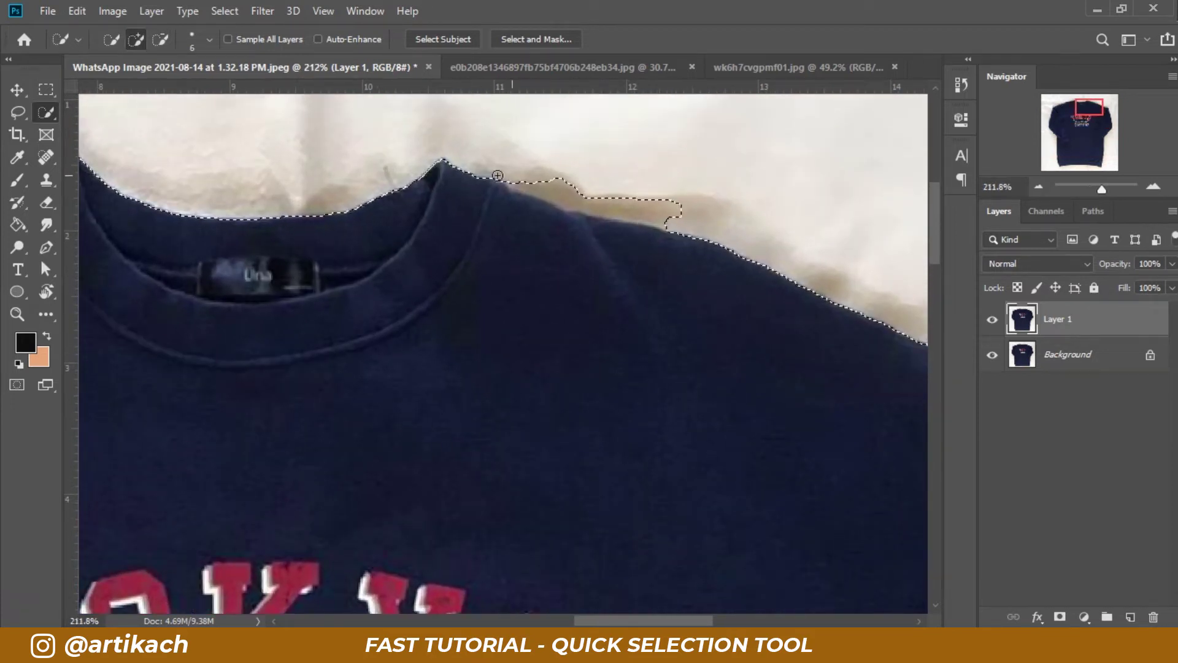
scroll(618, 245, up, 2)
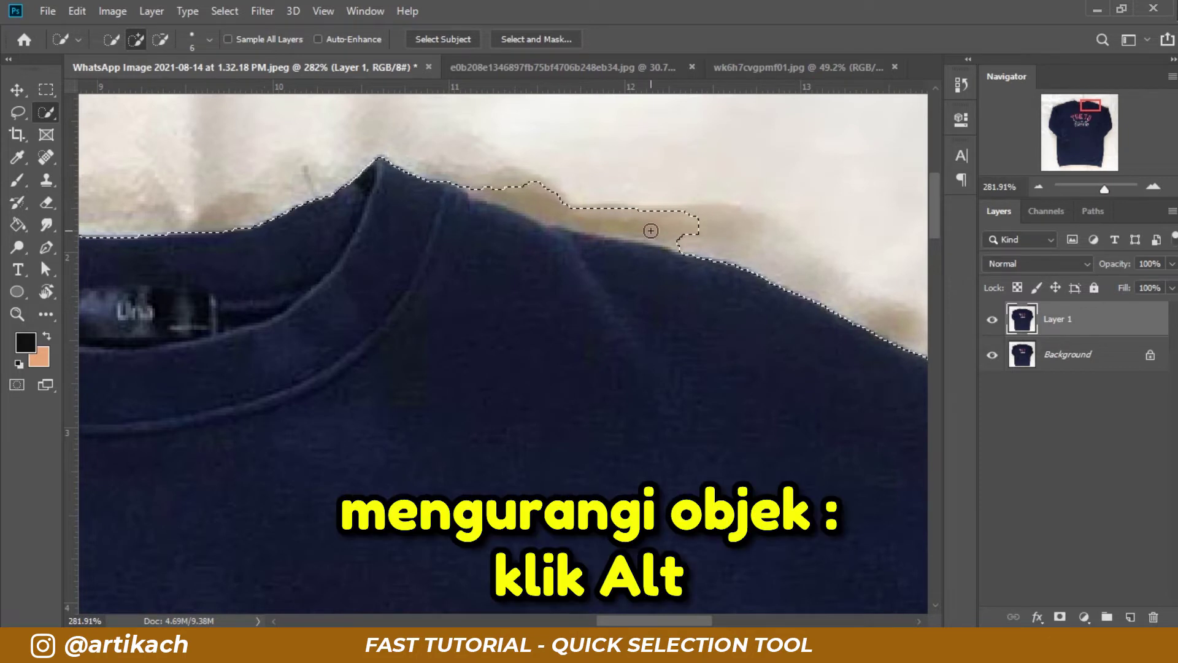
key(alt)
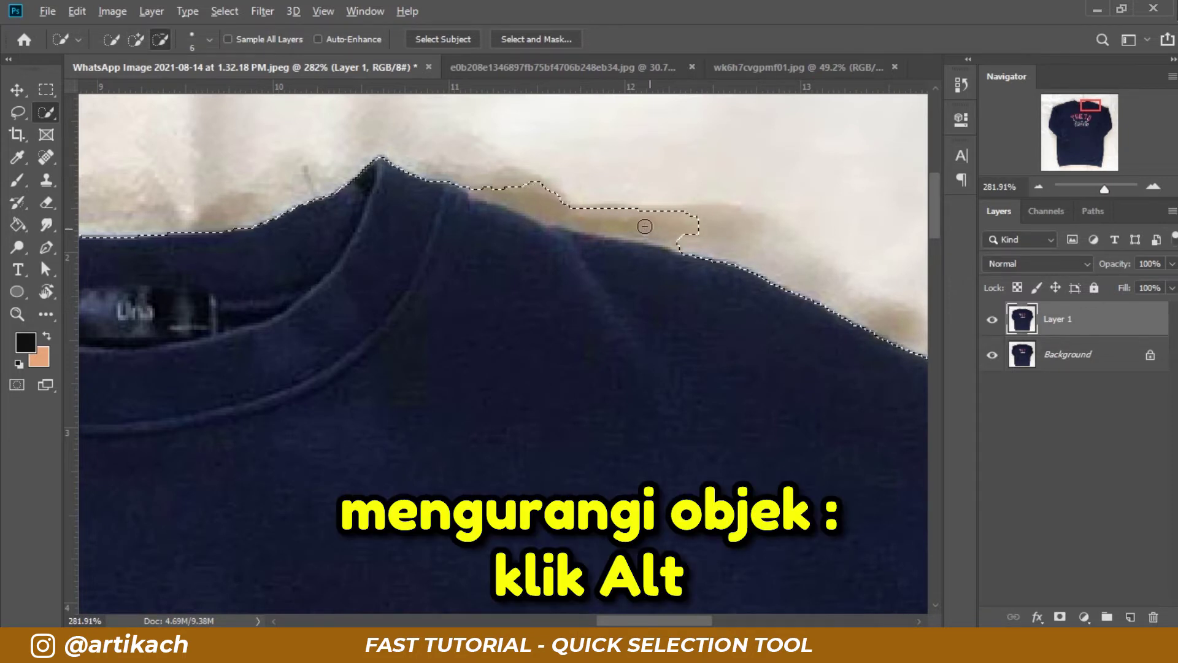
click(494, 177)
drag(620, 203, 685, 212)
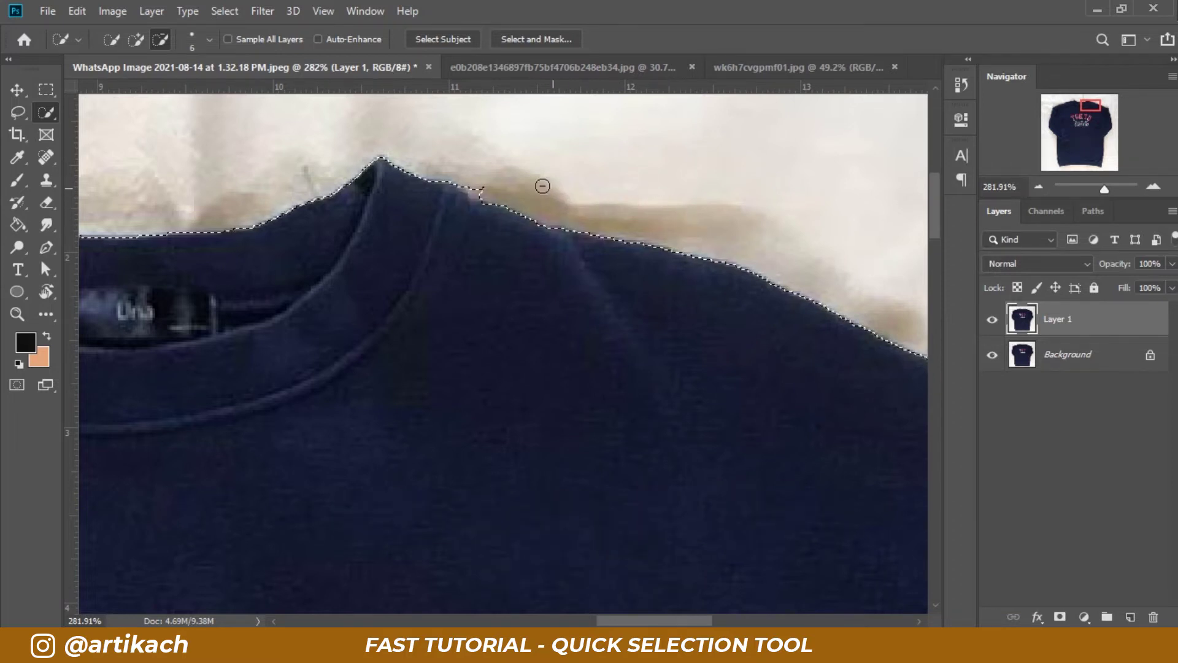
drag(491, 183, 558, 192)
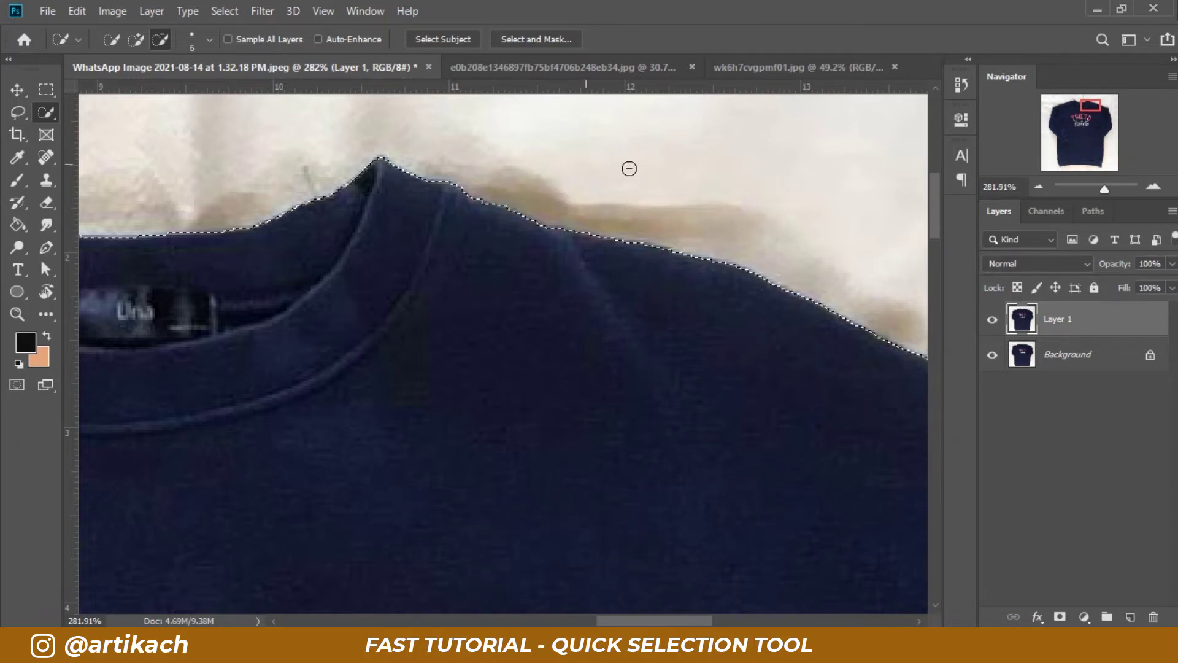
- Check the selection edge along the left shoulder, left side and armpit
mouse_move(401, 329)
mouse_down()
mouse_move(517, 266)
mouse_move(797, 218)
mouse_up()
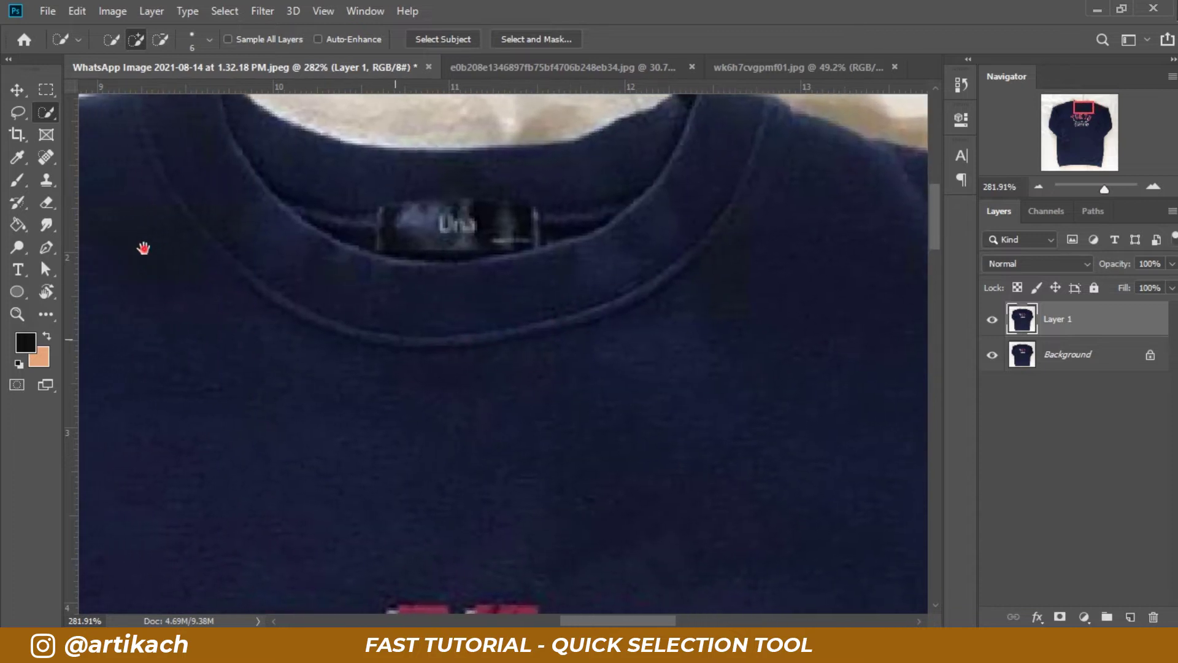
drag(137, 250, 124, 365)
drag(215, 363, 559, 329)
drag(214, 437, 316, 394)
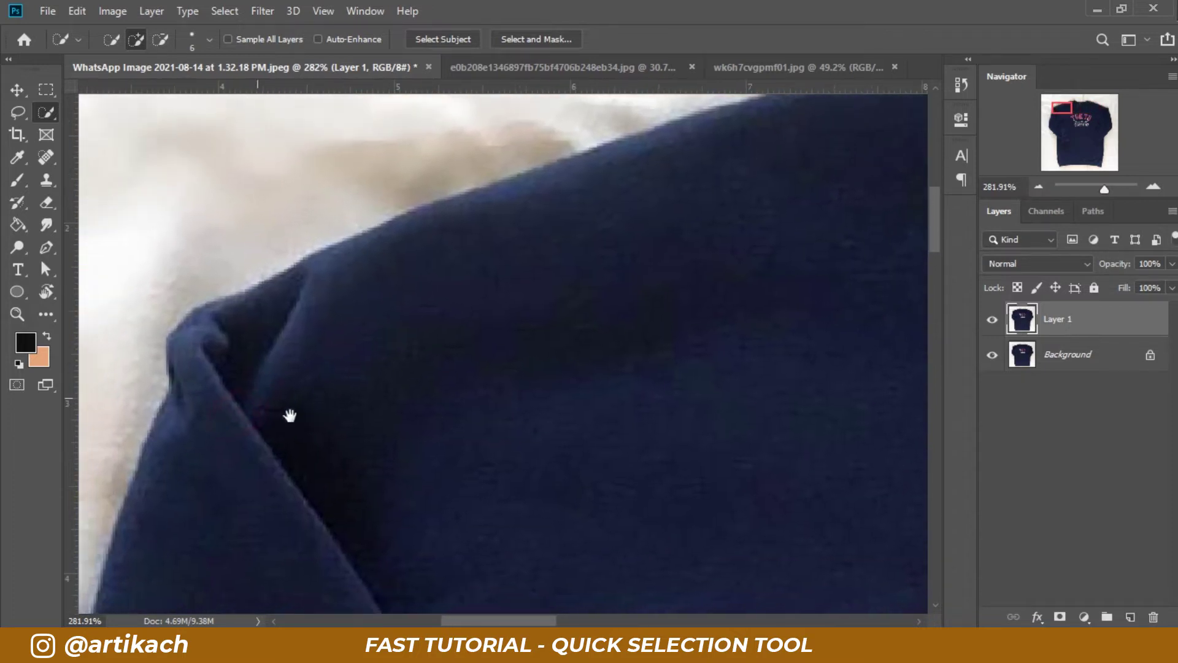
drag(255, 439, 284, 363)
mouse_move(273, 468)
mouse_down()
mouse_move(312, 414)
mouse_move(313, 326)
mouse_up()
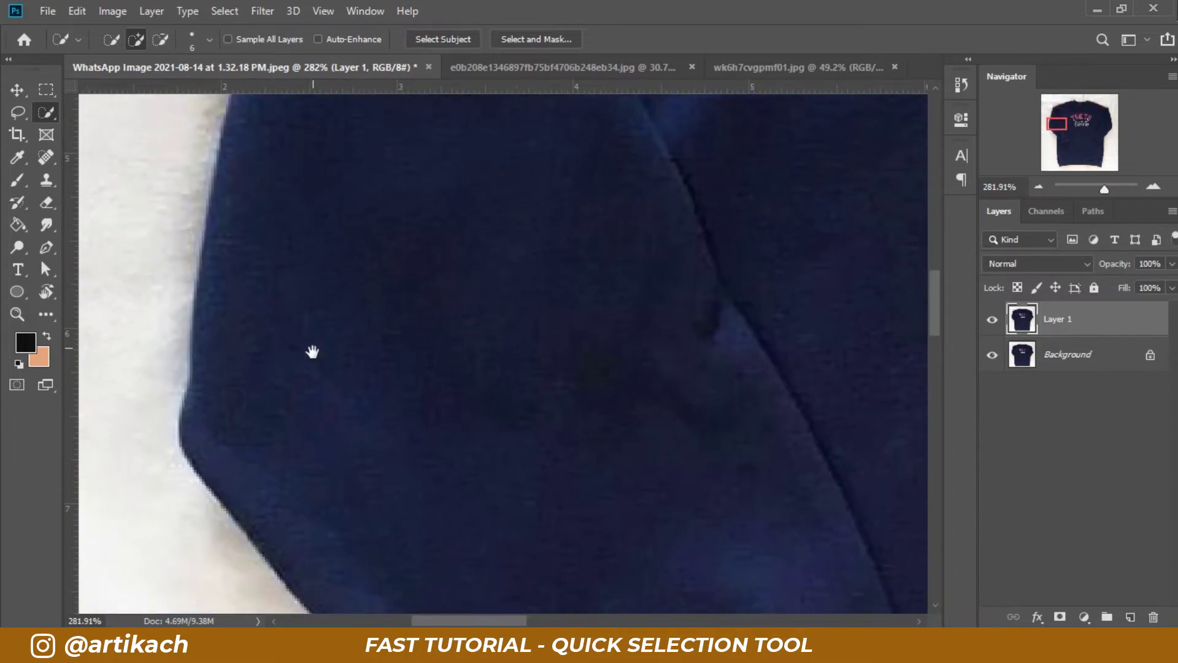
drag(297, 407, 273, 311)
drag(368, 453, 301, 362)
scroll(399, 437, down, 3)
scroll(411, 430, down, 3)
scroll(411, 427, down, 2)
- Check both sleeve cuffs, then fit the whole sweatshirt on screen
drag(565, 494, 452, 382)
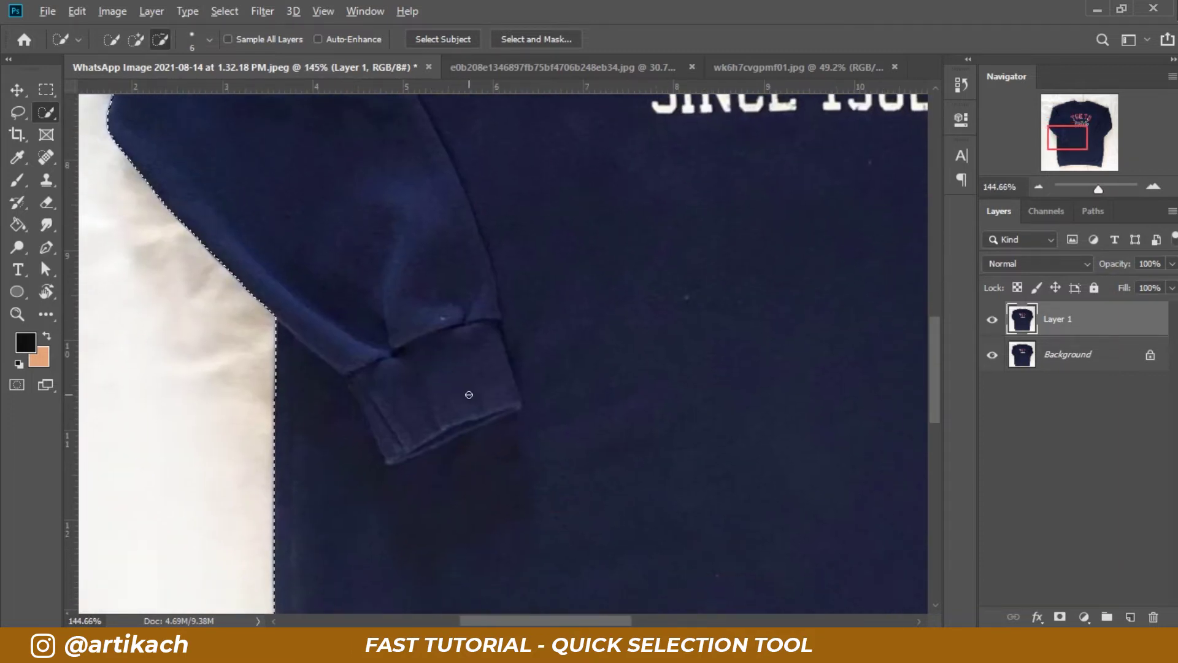
scroll(468, 395, down, 3)
drag(534, 466, 429, 369)
scroll(502, 422, down, 3)
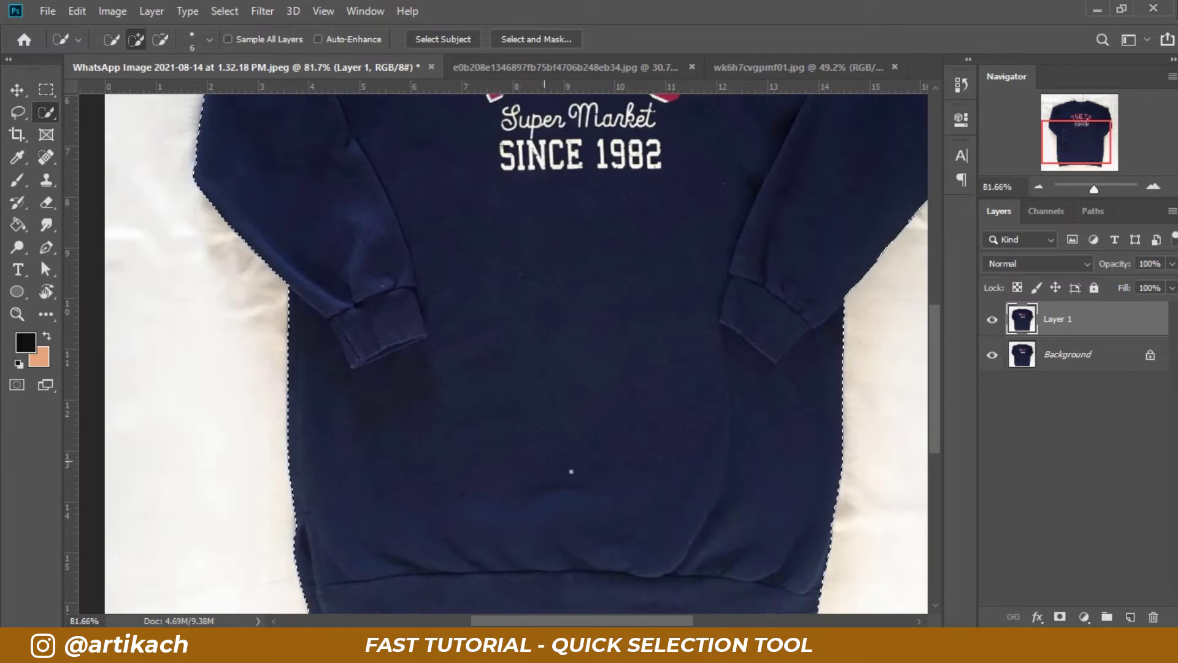
scroll(574, 461, down, 2)
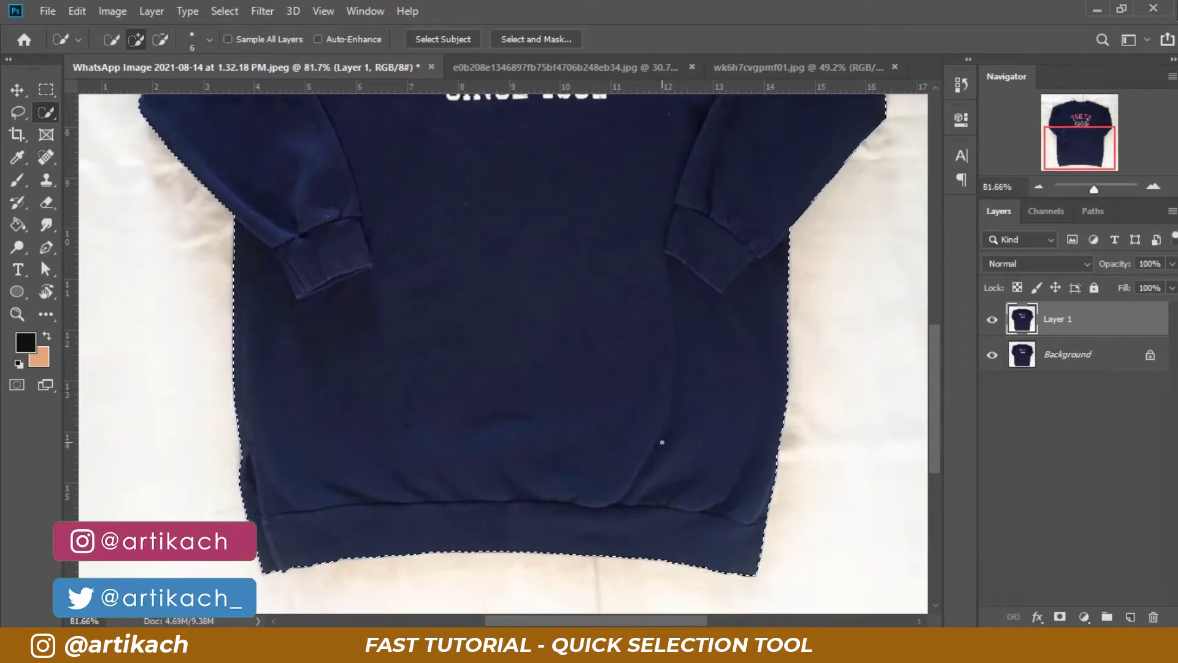
scroll(696, 464, up, 2)
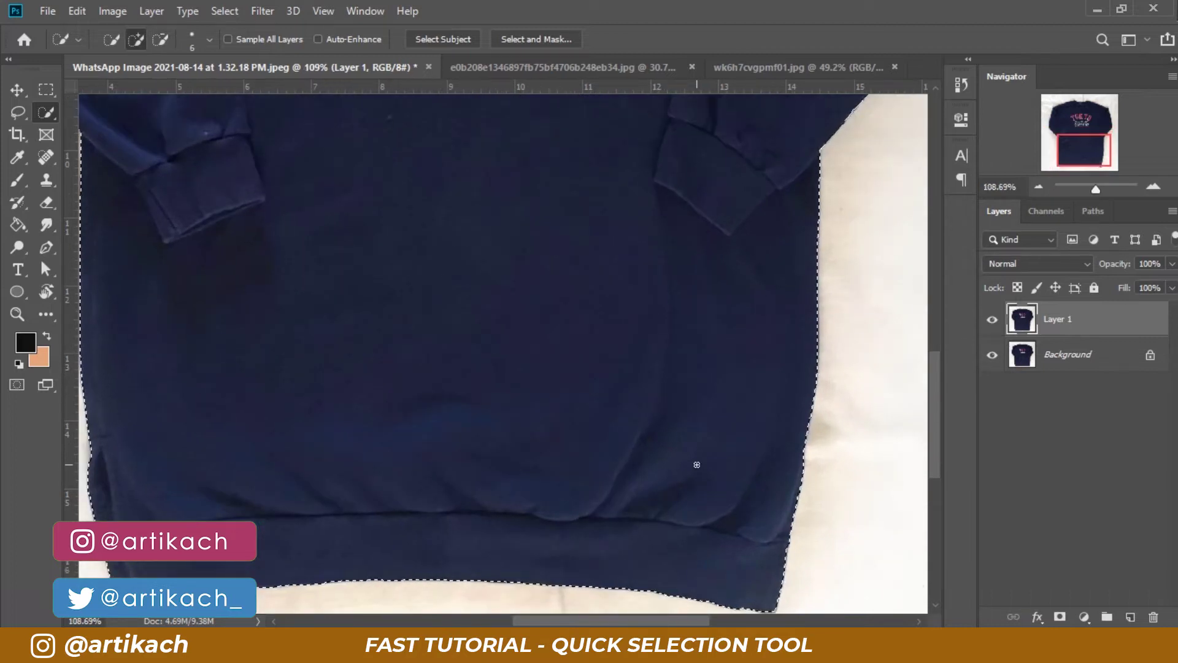
scroll(697, 465, up, 2)
scroll(561, 413, right, 3)
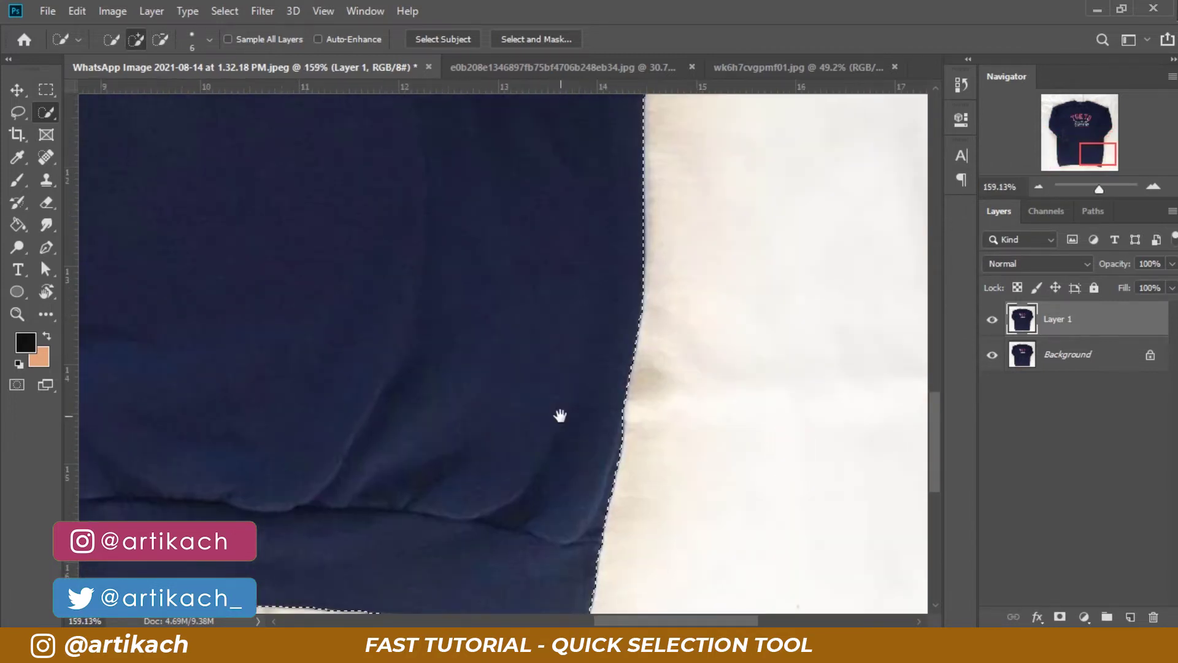
scroll(578, 350, down, 2)
click(583, 364)
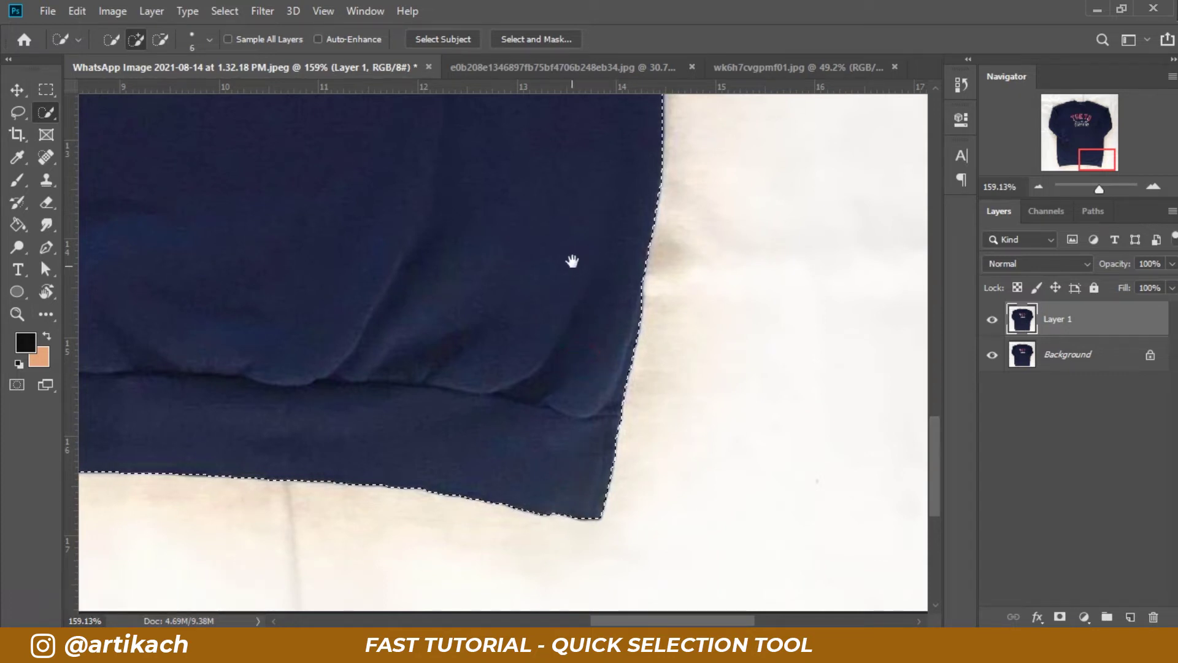
key(ctrl+0)
- Subtract the white bulge above the right shoulder with Quick Selection, then fit the view
key(v)
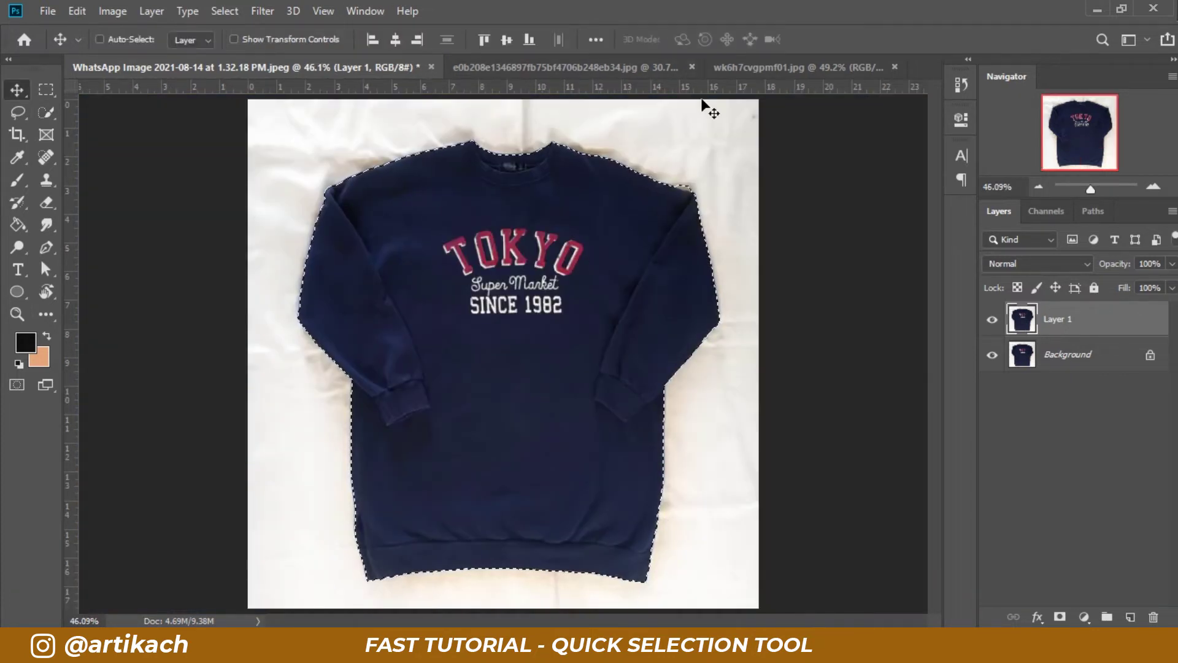
scroll(700, 184, up, 3)
scroll(682, 196, up, 3)
scroll(683, 199, up, 2)
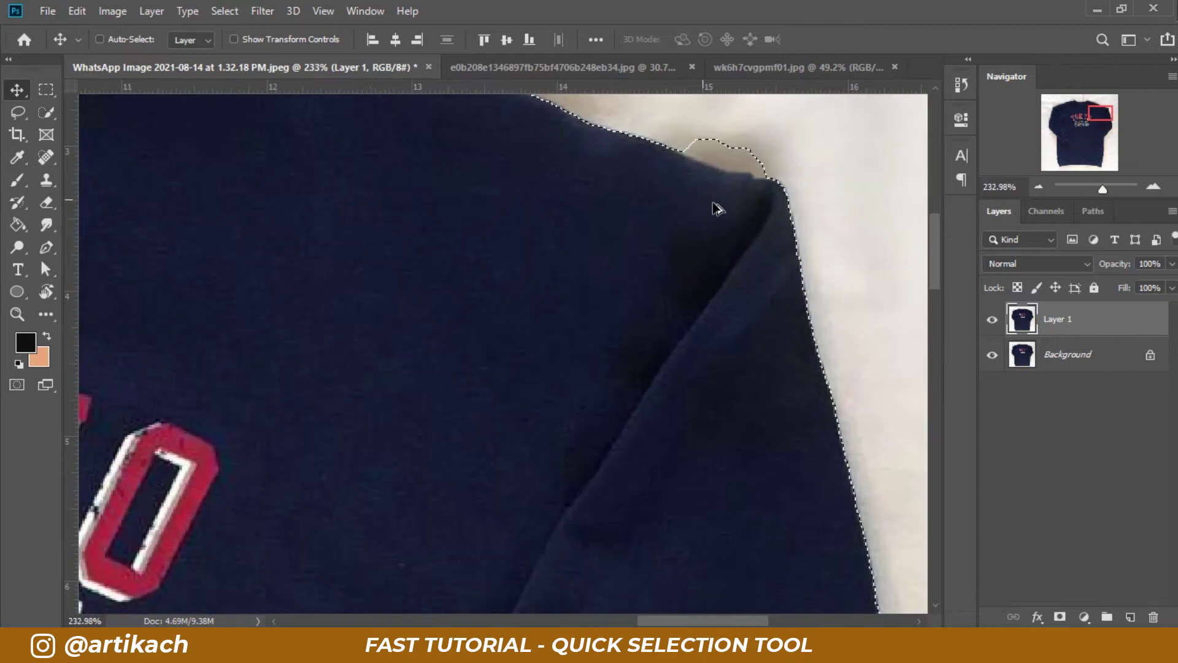
scroll(710, 228, up, 2)
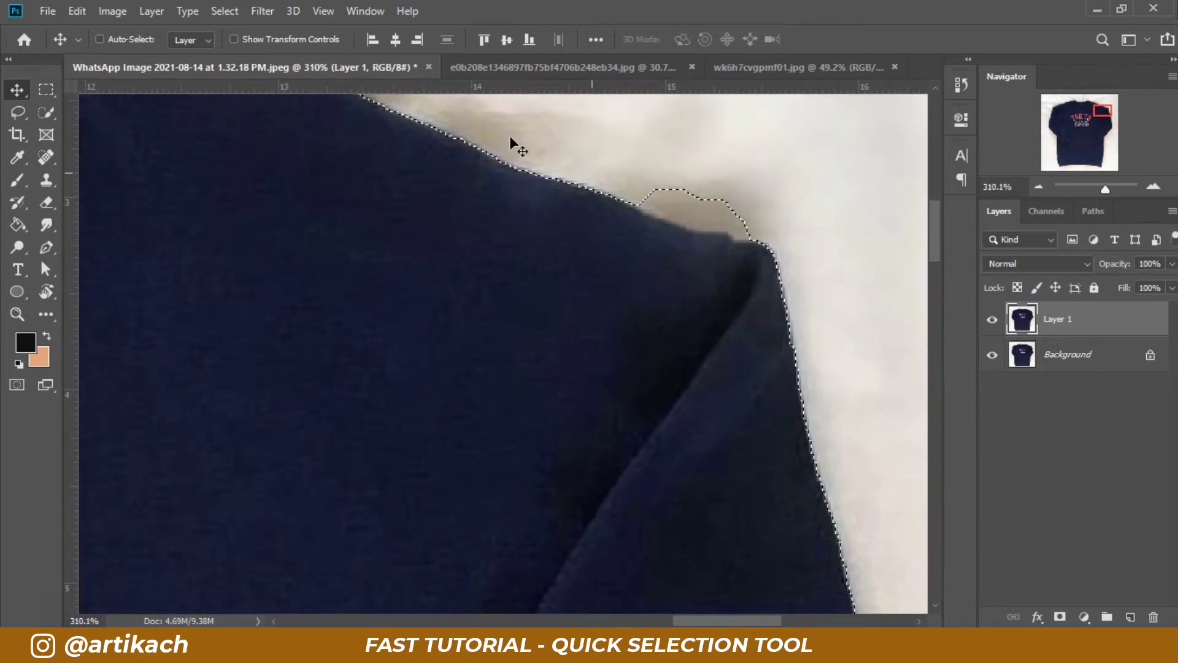
key(w)
drag(650, 190, 739, 208)
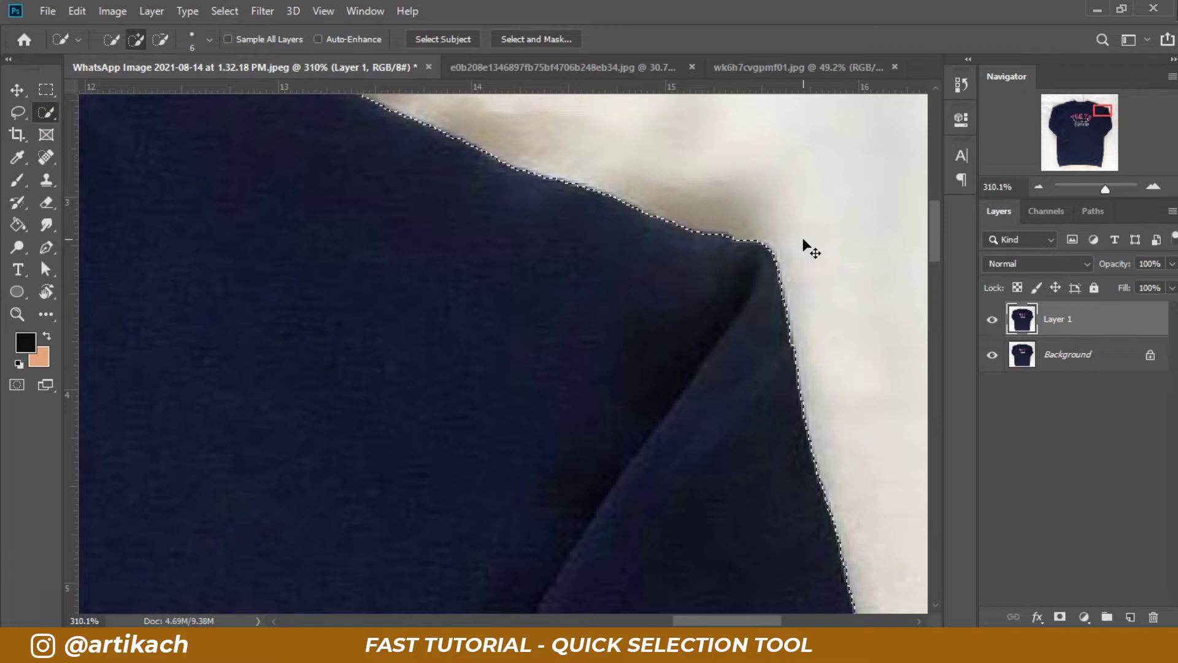
key(ctrl+0)
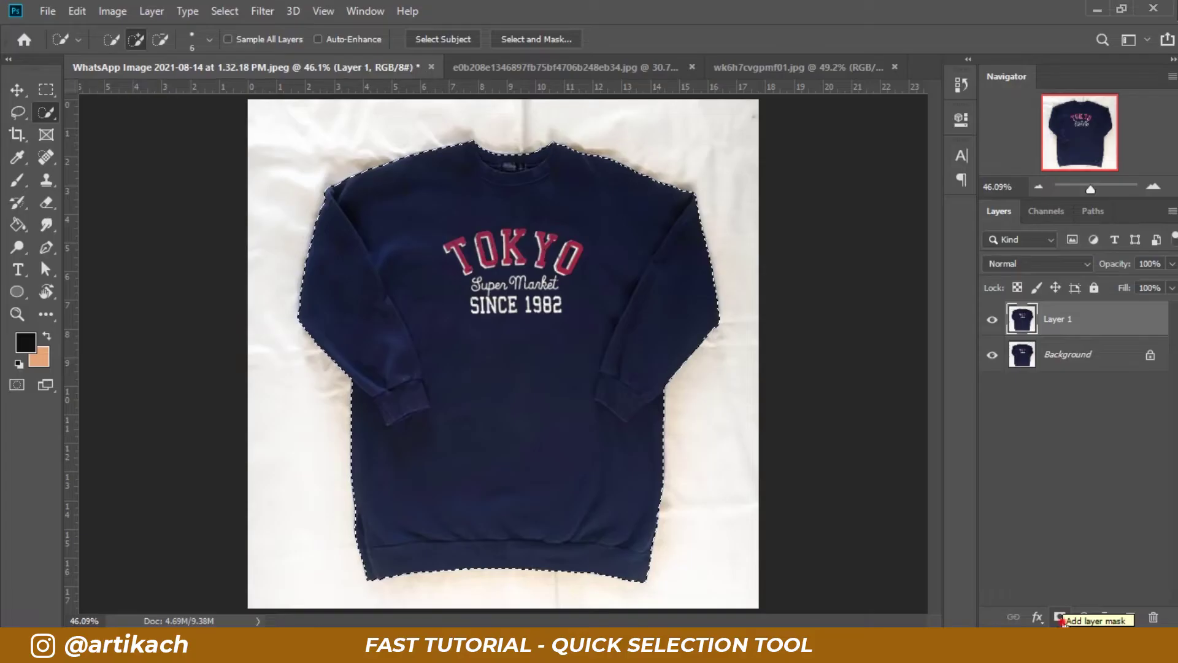
- Mask Layer 1 to the sweatshirt and hide Background to show transparency
click(1060, 617)
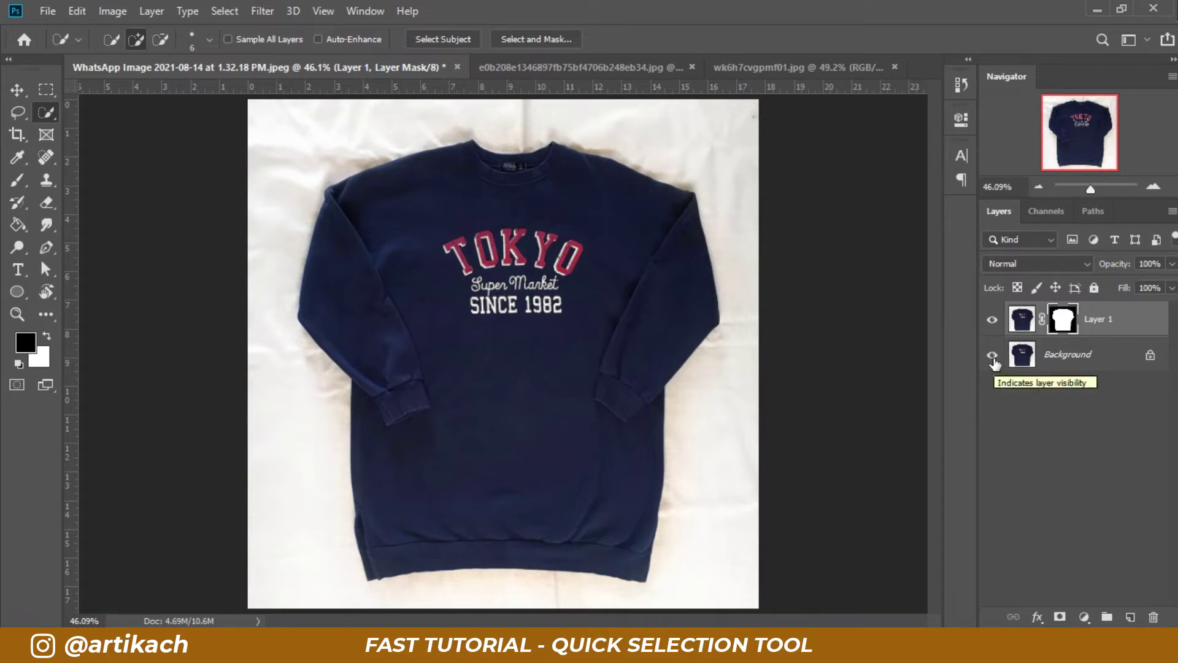
click(993, 359)
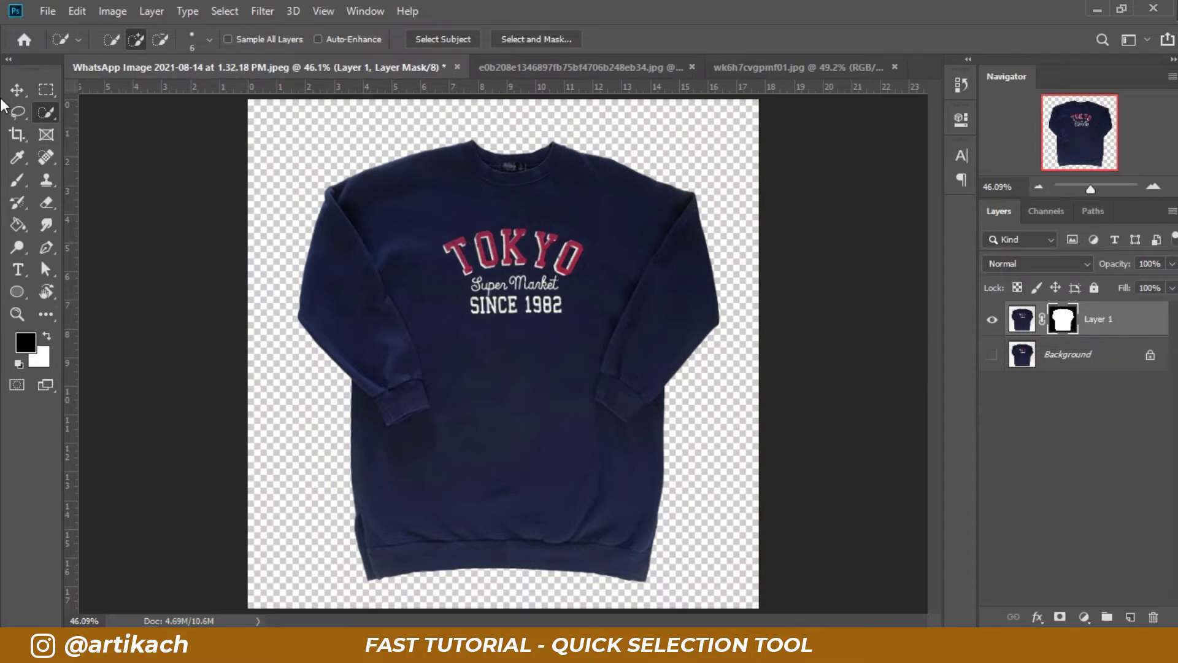
click(17, 90)
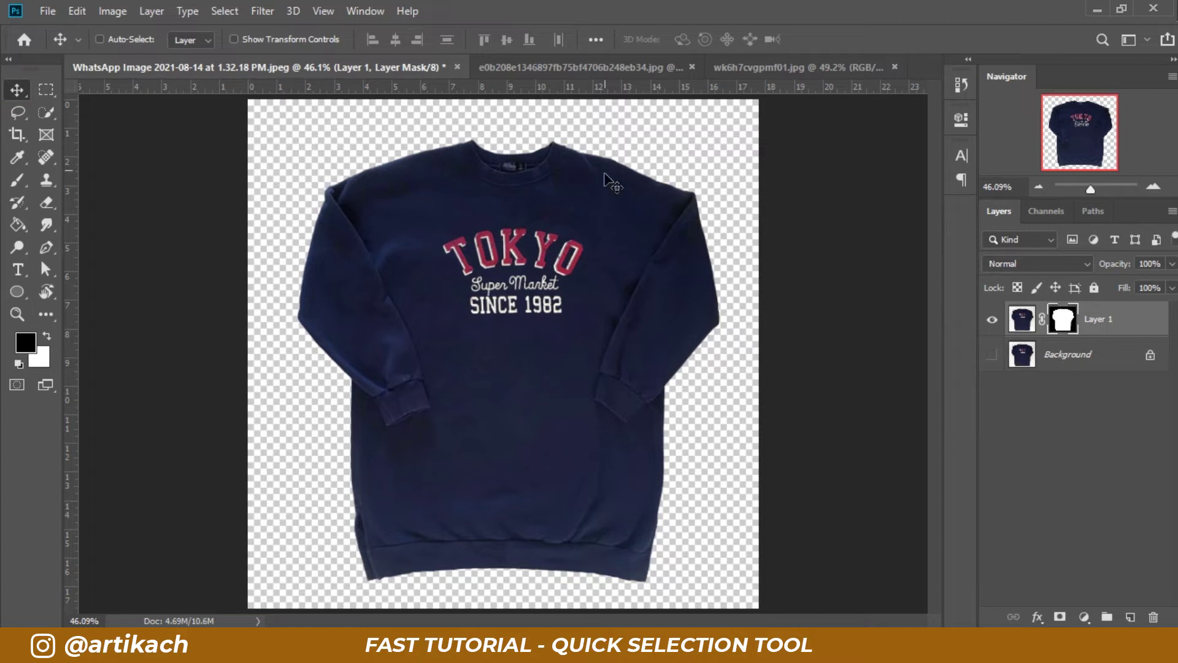
click(989, 356)
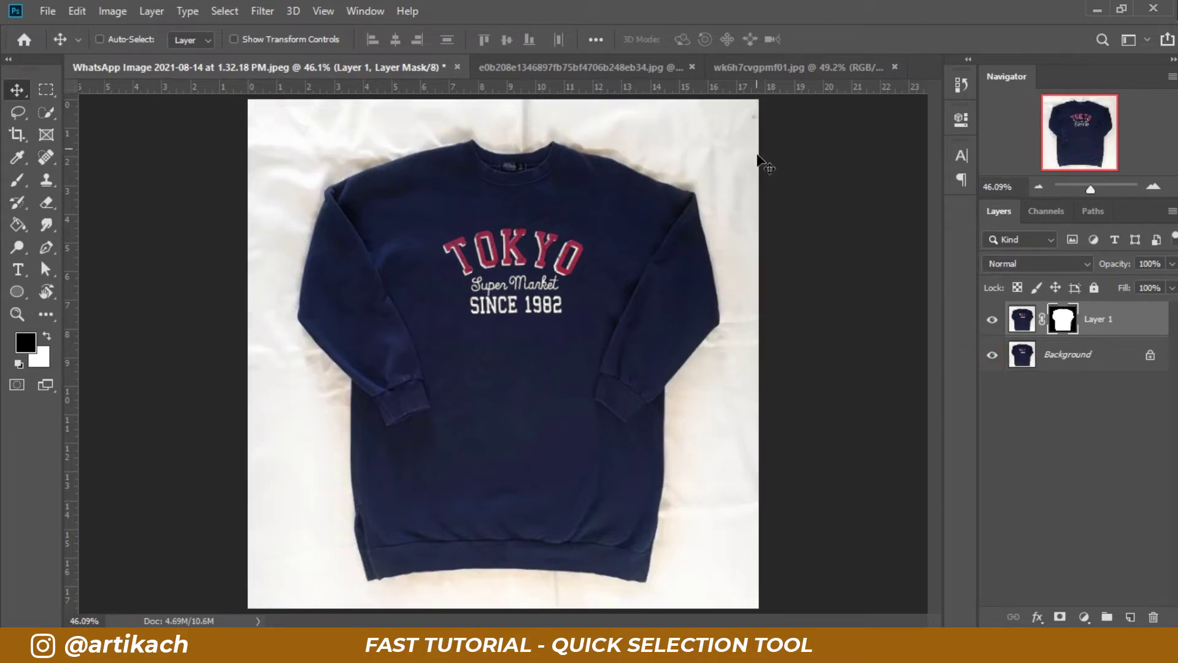
click(992, 355)
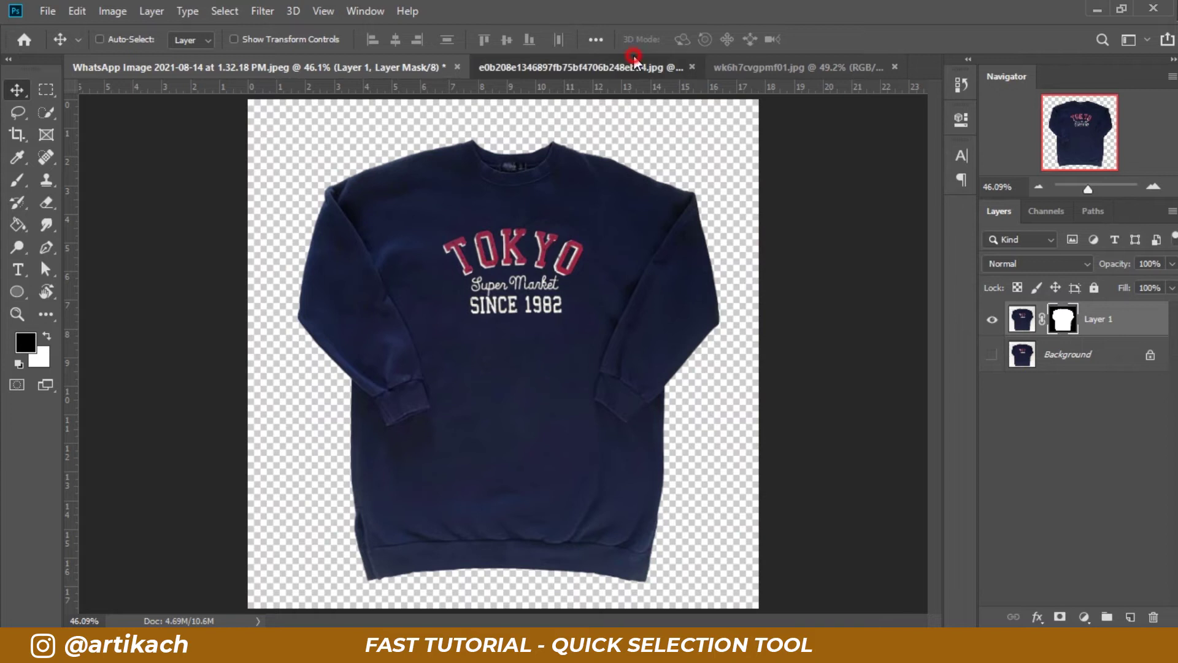
- Recheck the sweatshirt cutout against its Background, then return to the man's portrait
click(641, 66)
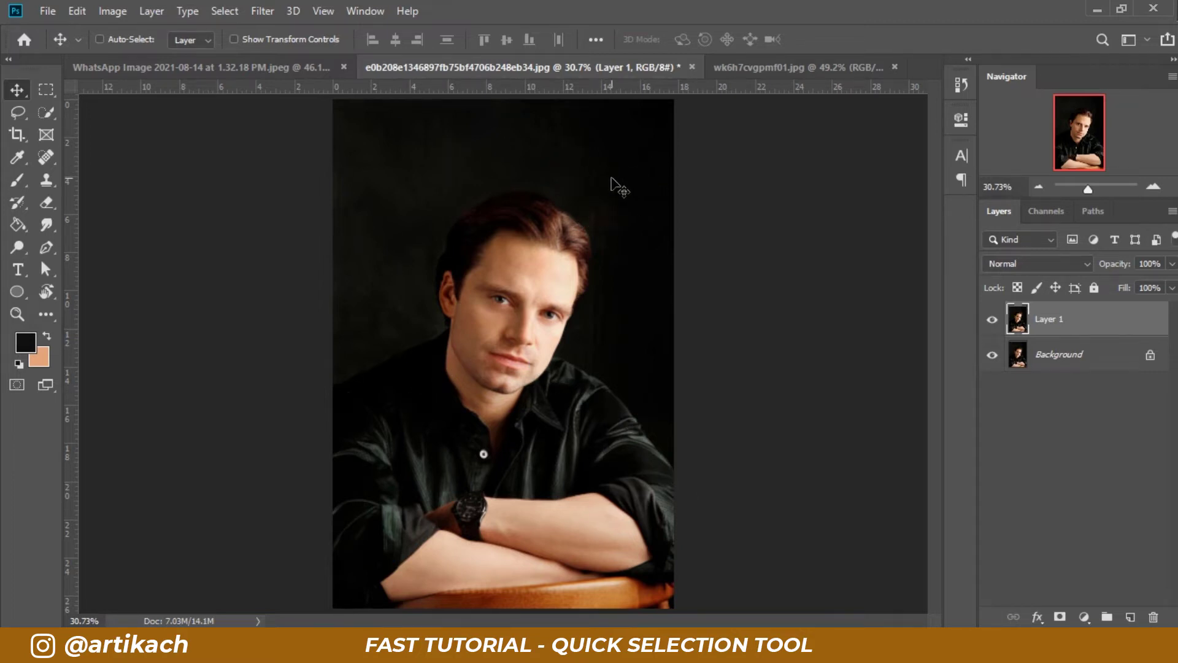
click(196, 68)
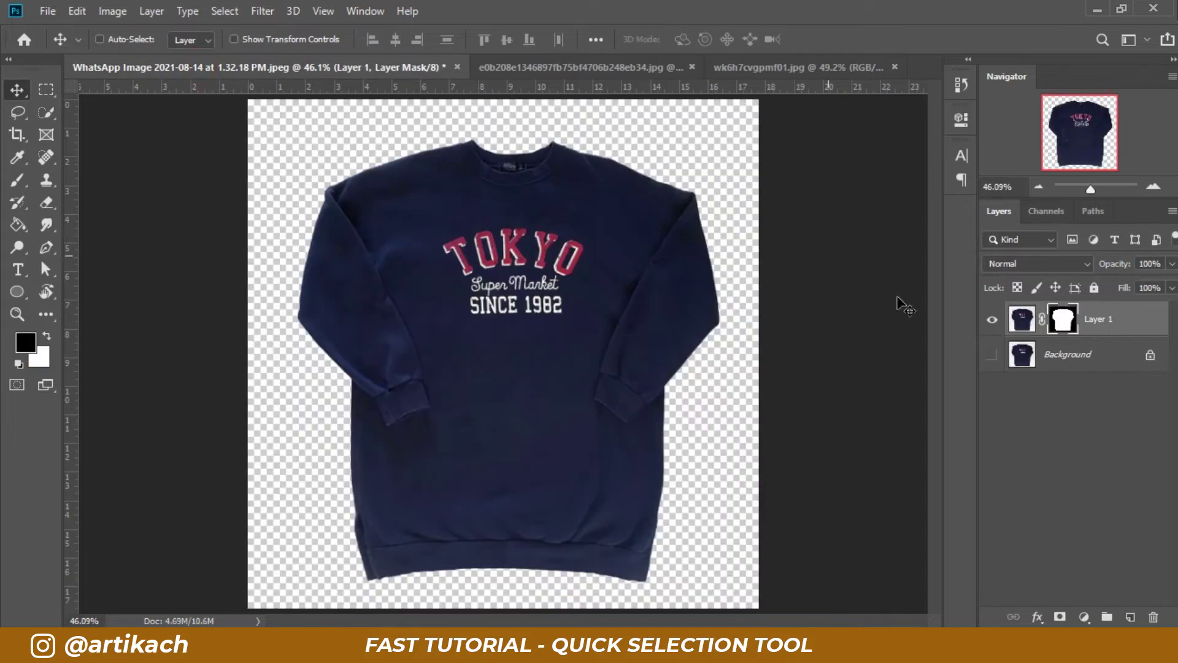
click(992, 355)
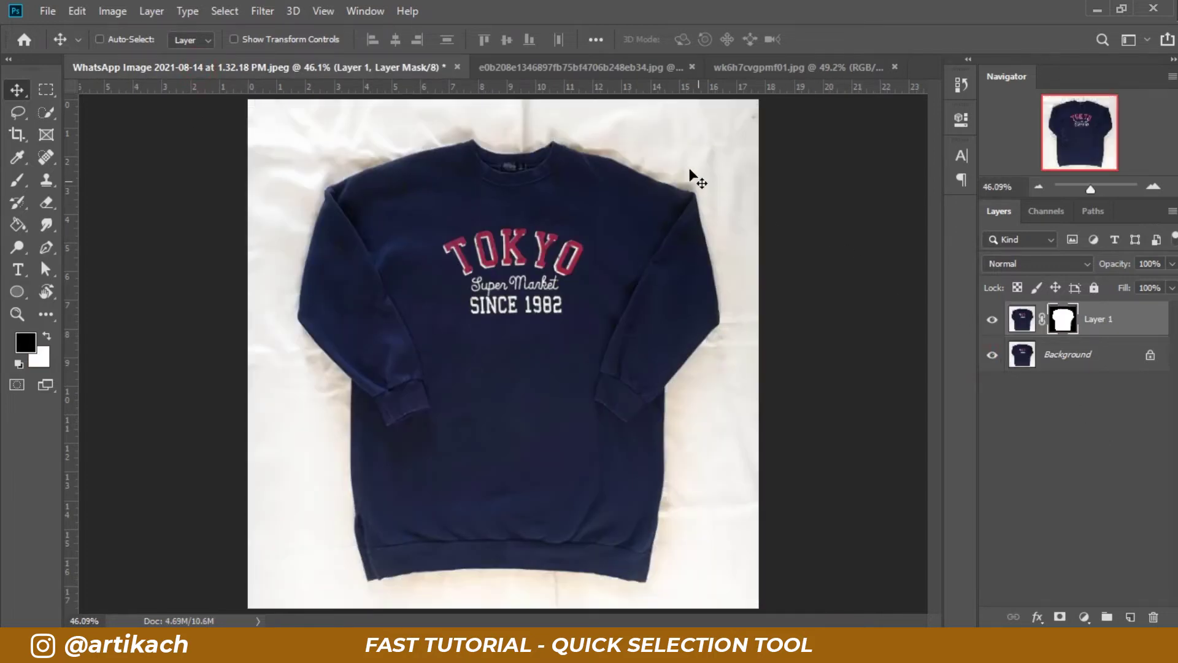
click(992, 356)
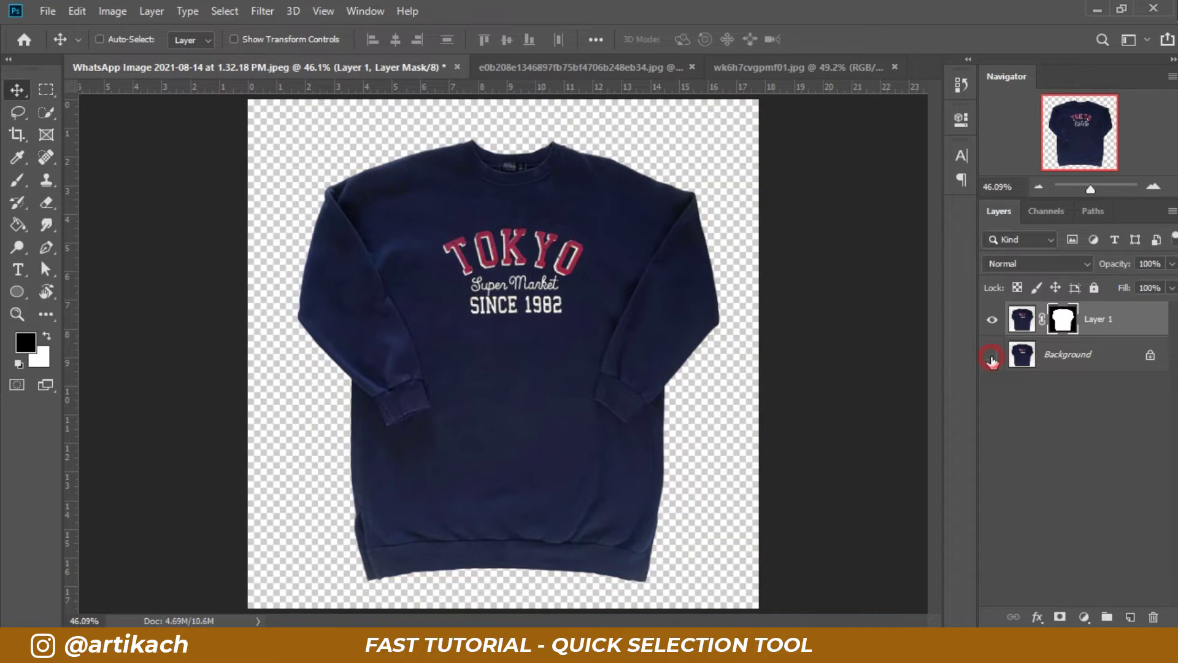
click(524, 68)
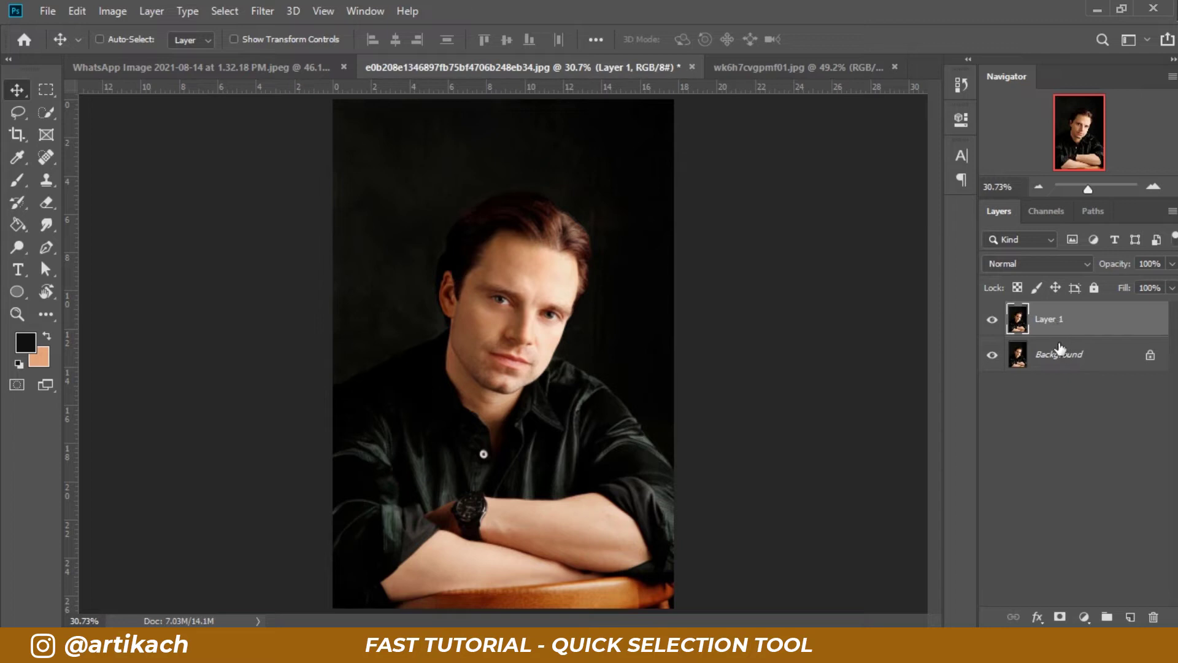
- Replace Layer 1 with a Background copy and select the man with Select Subject
key(Delete)
right_click(1059, 324)
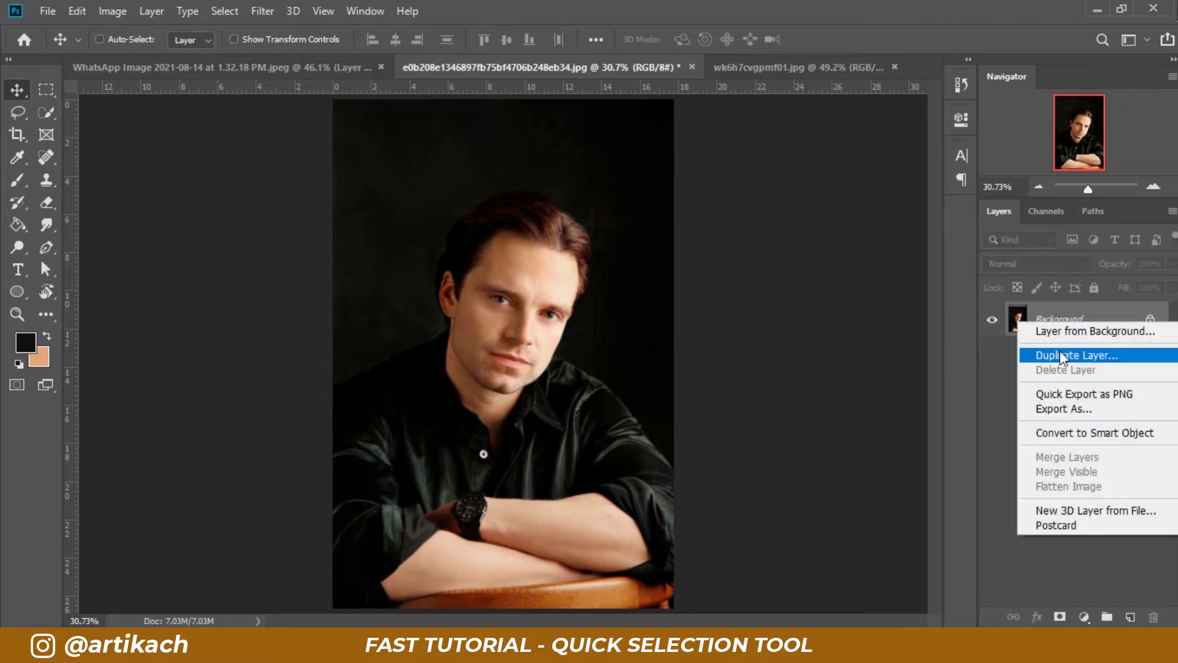
click(1062, 355)
click(736, 163)
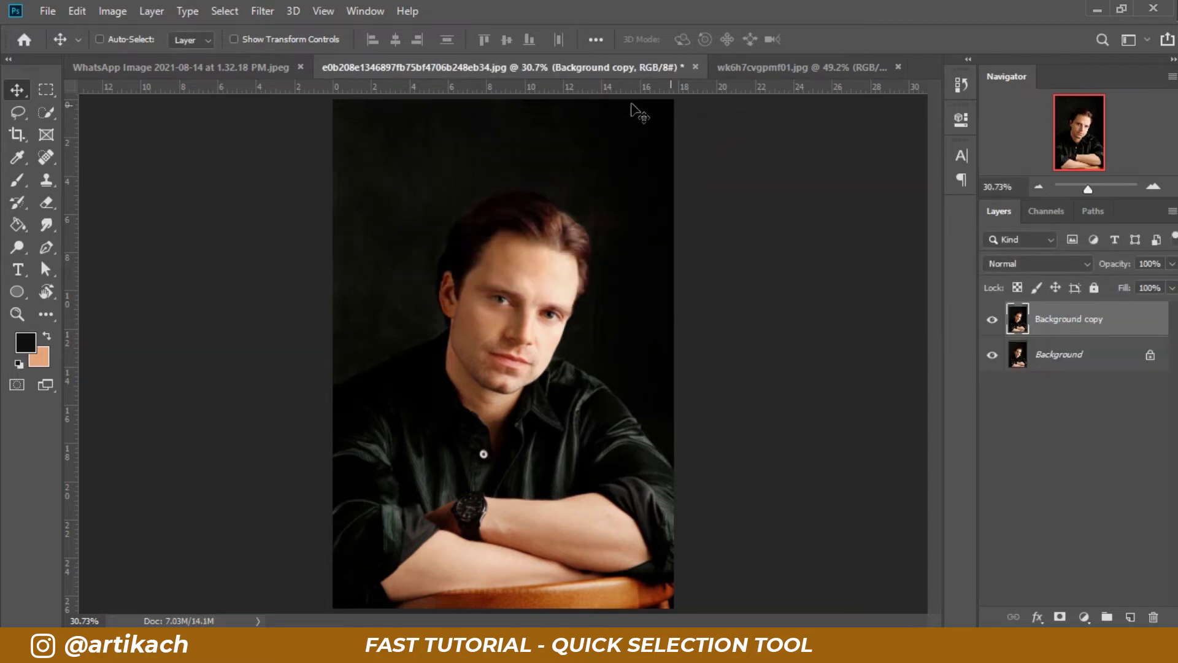
click(46, 112)
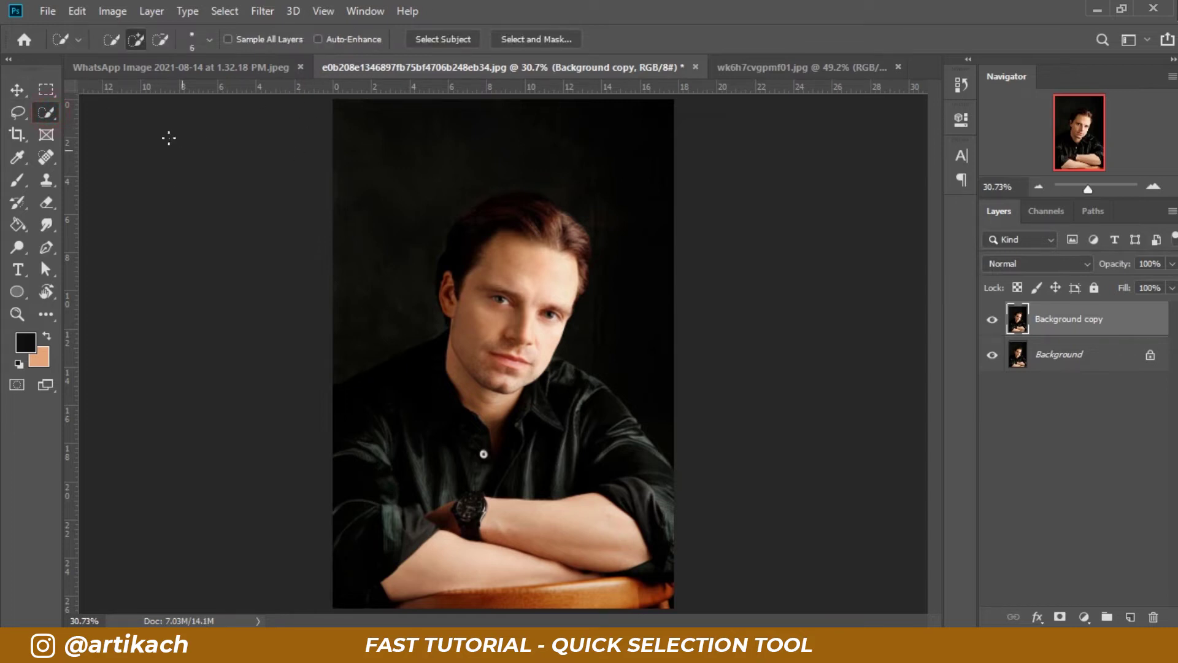
click(443, 47)
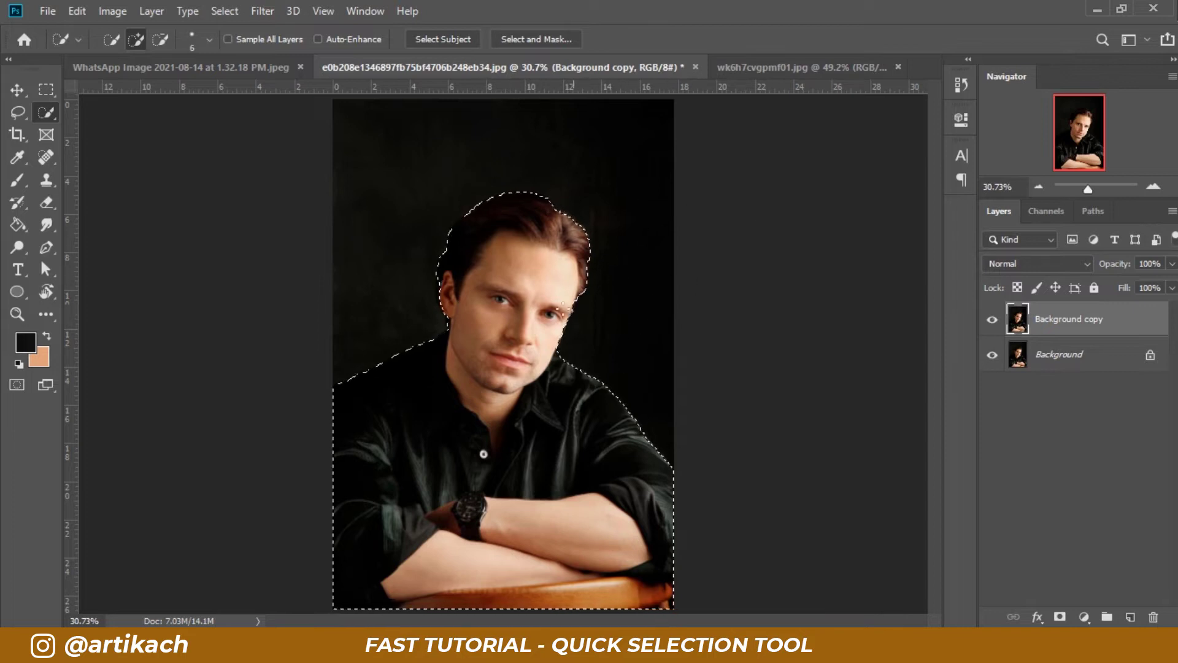
- Zoom in on the man's neck and refine the selection edge along his jaw
scroll(472, 378, up, 2)
scroll(472, 378, up, 2)
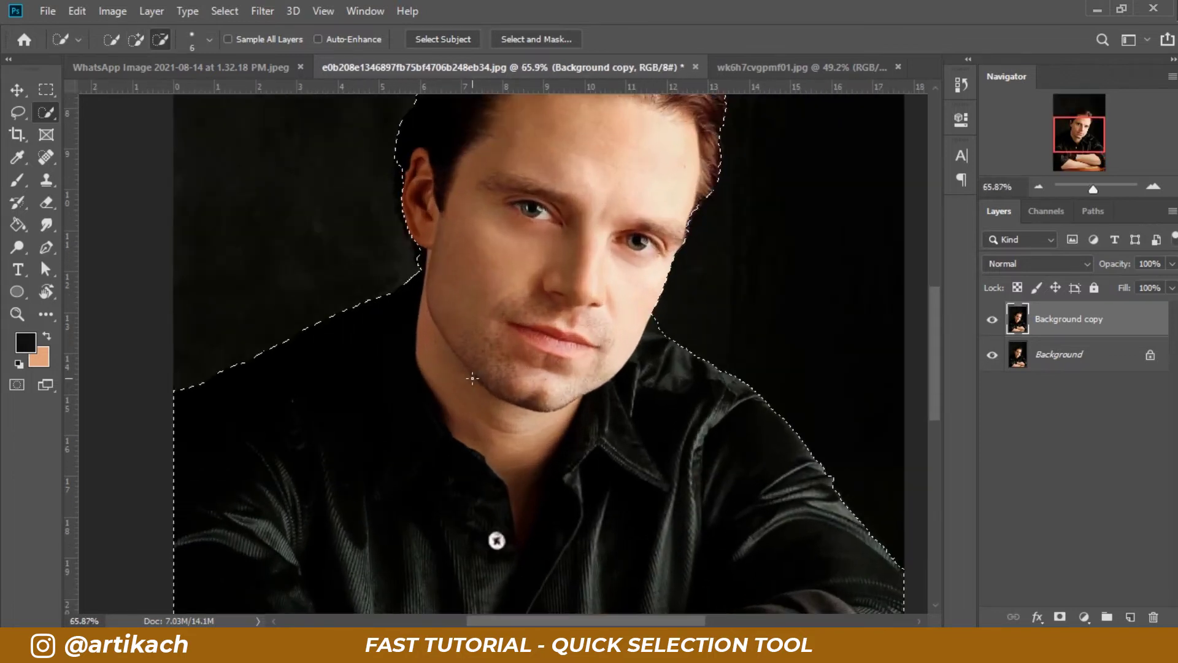
scroll(472, 378, up, 1)
scroll(744, 360, up, 1)
scroll(512, 336, up, 1)
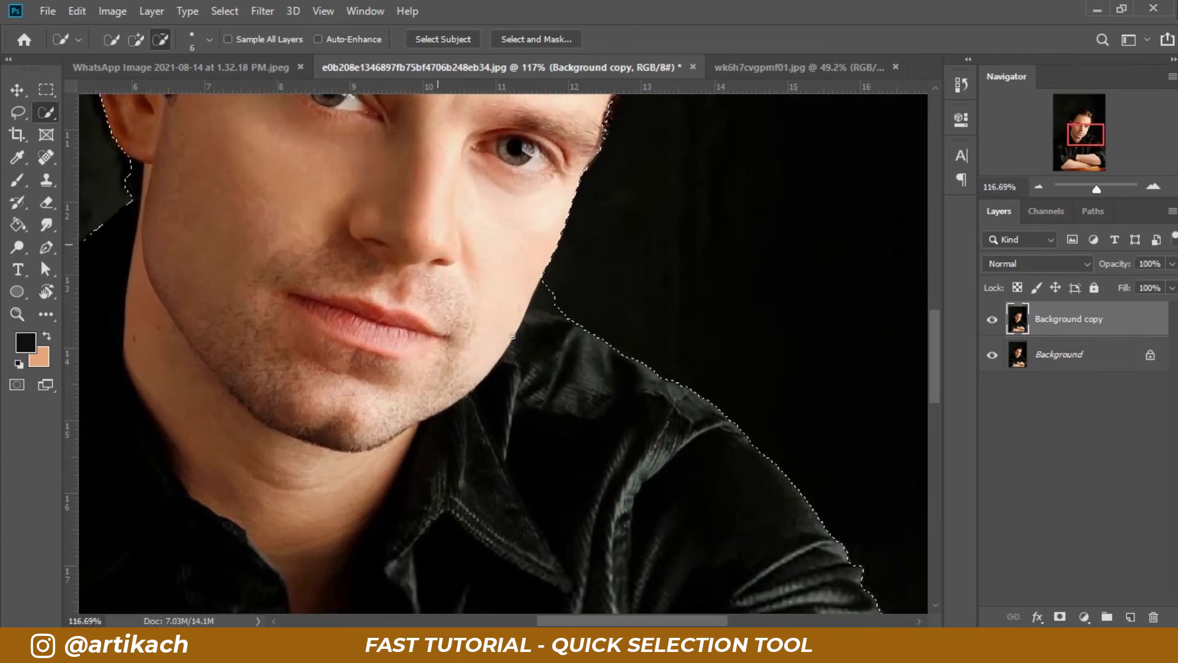
scroll(512, 336, up, 1)
scroll(512, 333, up, 1)
scroll(510, 330, up, 2)
scroll(538, 301, up, 1)
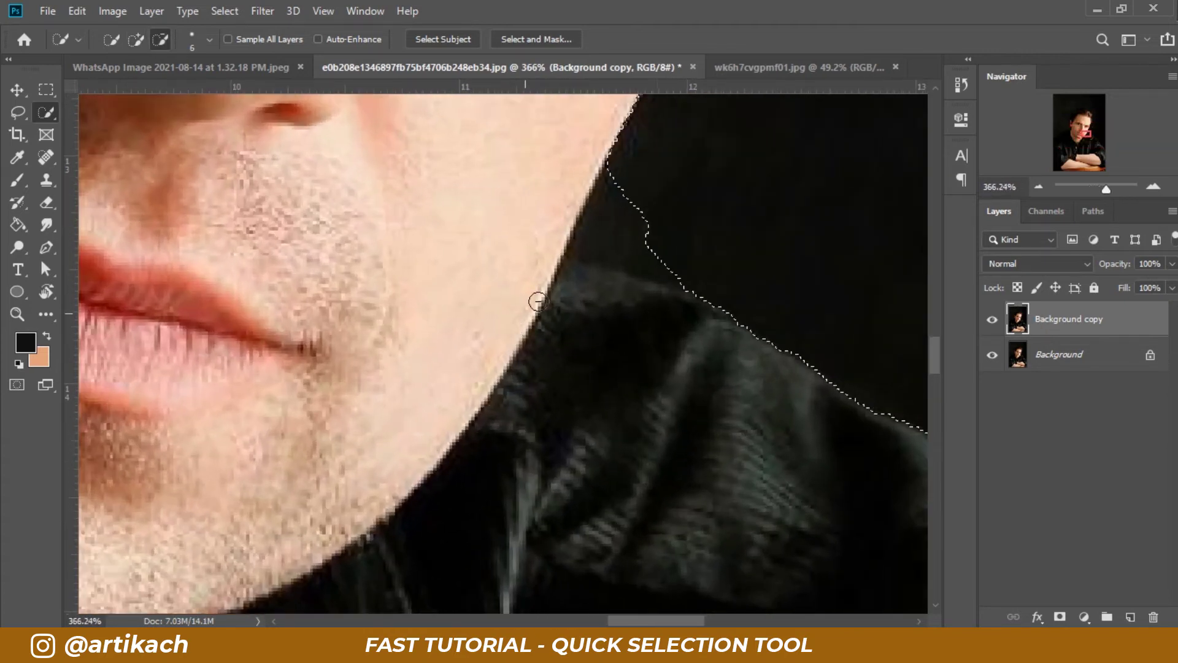
drag(605, 231, 616, 184)
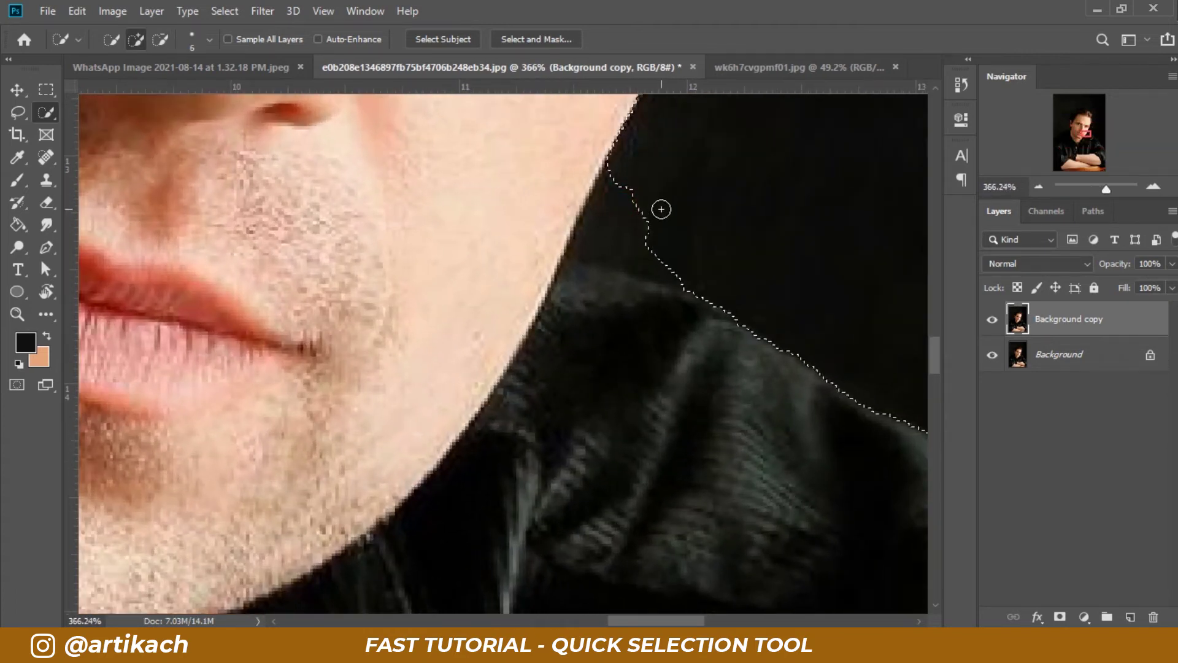
mouse_move(634, 178)
mouse_down()
mouse_move(626, 229)
mouse_move(644, 211)
mouse_move(650, 229)
mouse_move(637, 241)
mouse_up()
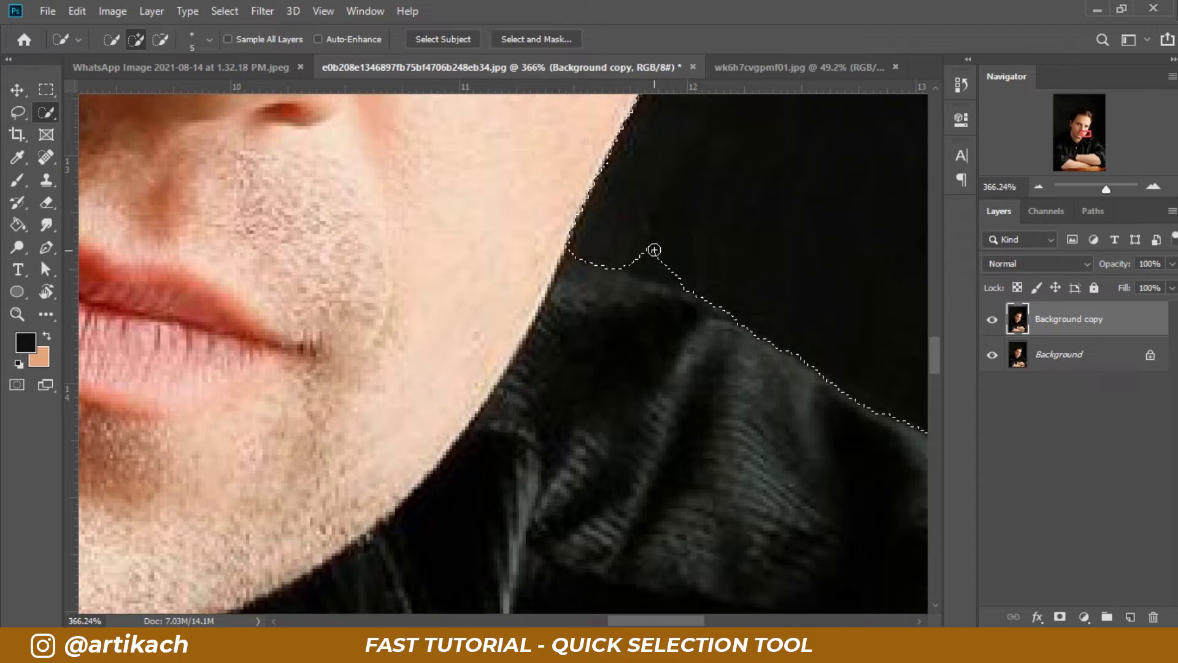
- Trim the backdrop notch beside the collar, then zoom out to his head
mouse_move(634, 247)
mouse_down()
mouse_move(679, 268)
mouse_move(724, 257)
mouse_up()
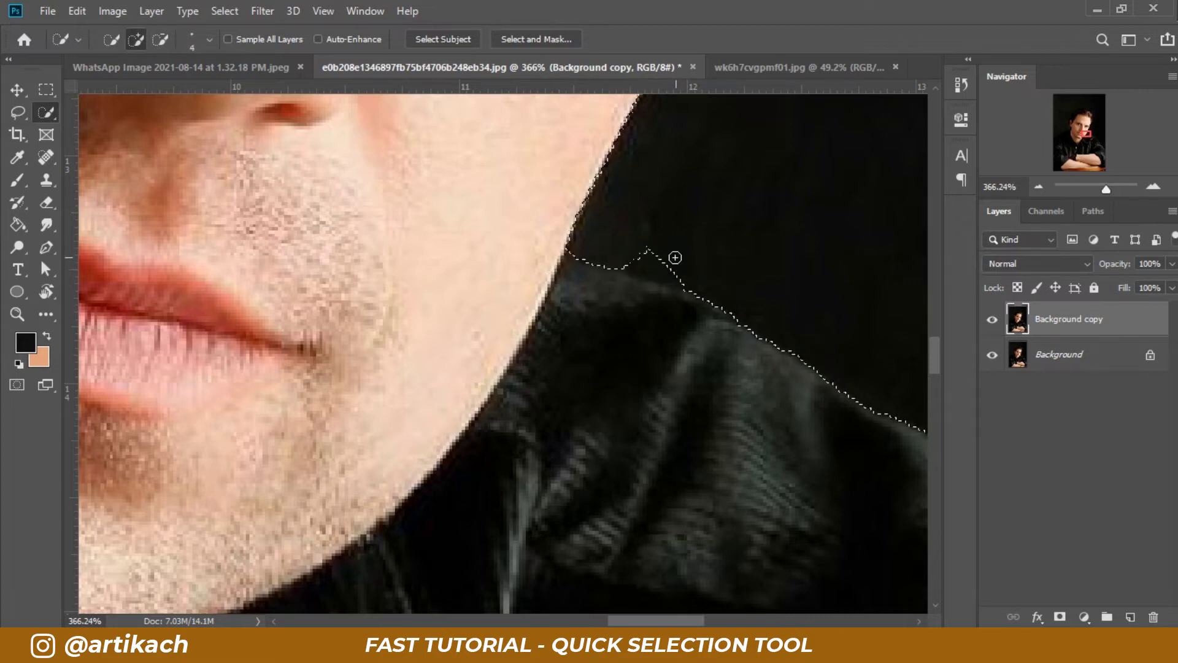
alt+click(648, 249)
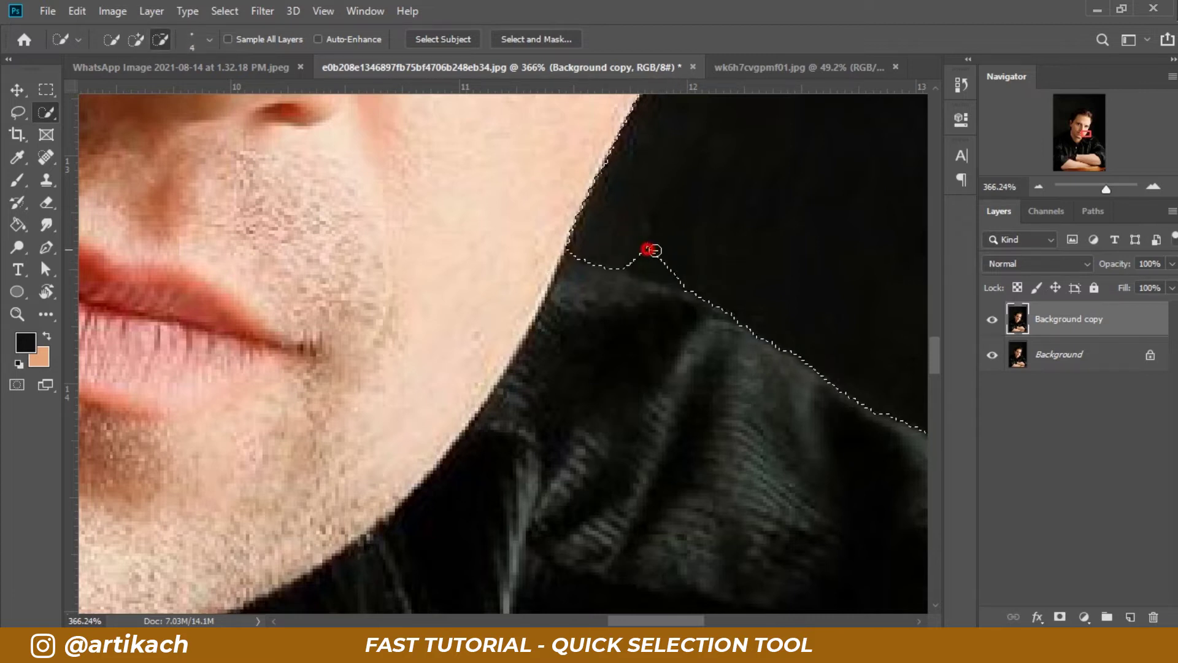
alt+click(679, 274)
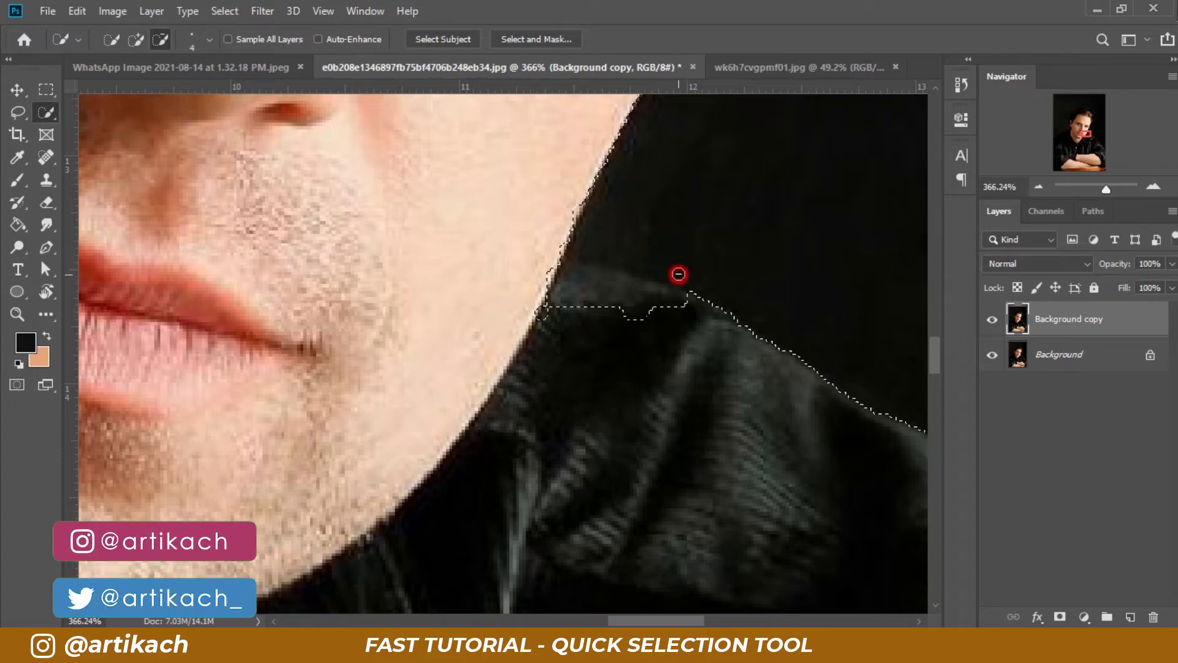
key(alt)
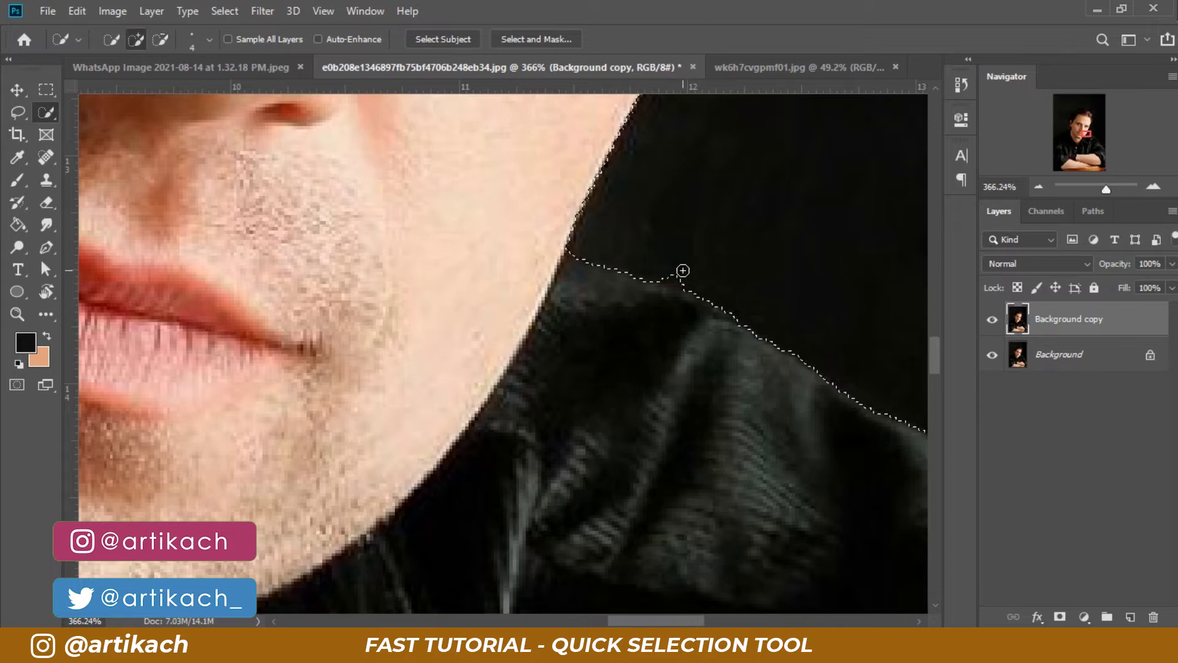
key(alt)
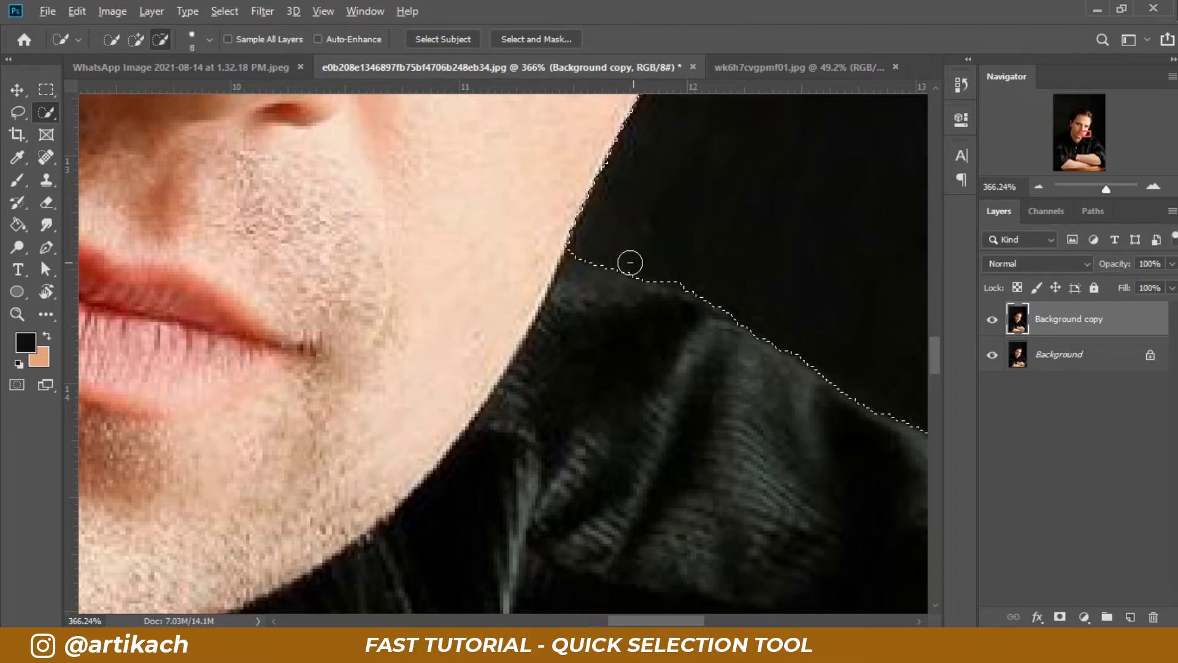
scroll(639, 261, down, 2)
scroll(626, 263, down, 2)
scroll(614, 283, down, 2)
drag(515, 310, 568, 413)
drag(542, 266, 555, 355)
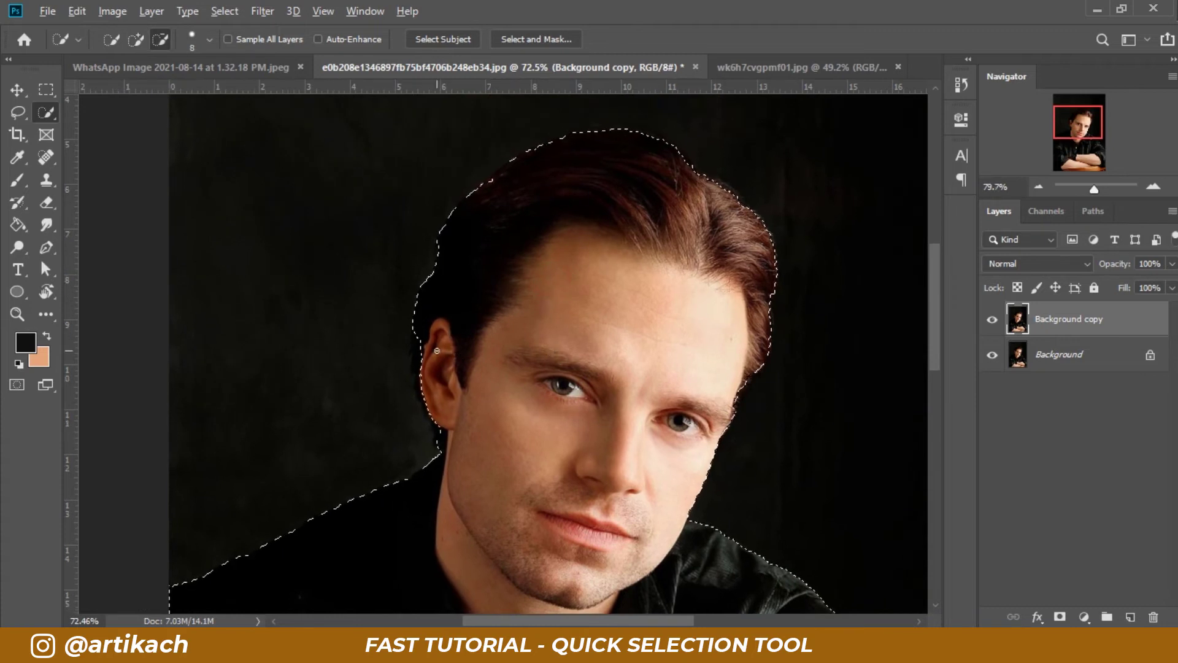
- Zoom in on the man's ear and shrink the brush for subtracting
scroll(479, 359, up, 2)
scroll(430, 344, up, 2)
scroll(406, 380, up, 1)
drag(406, 380, 434, 274)
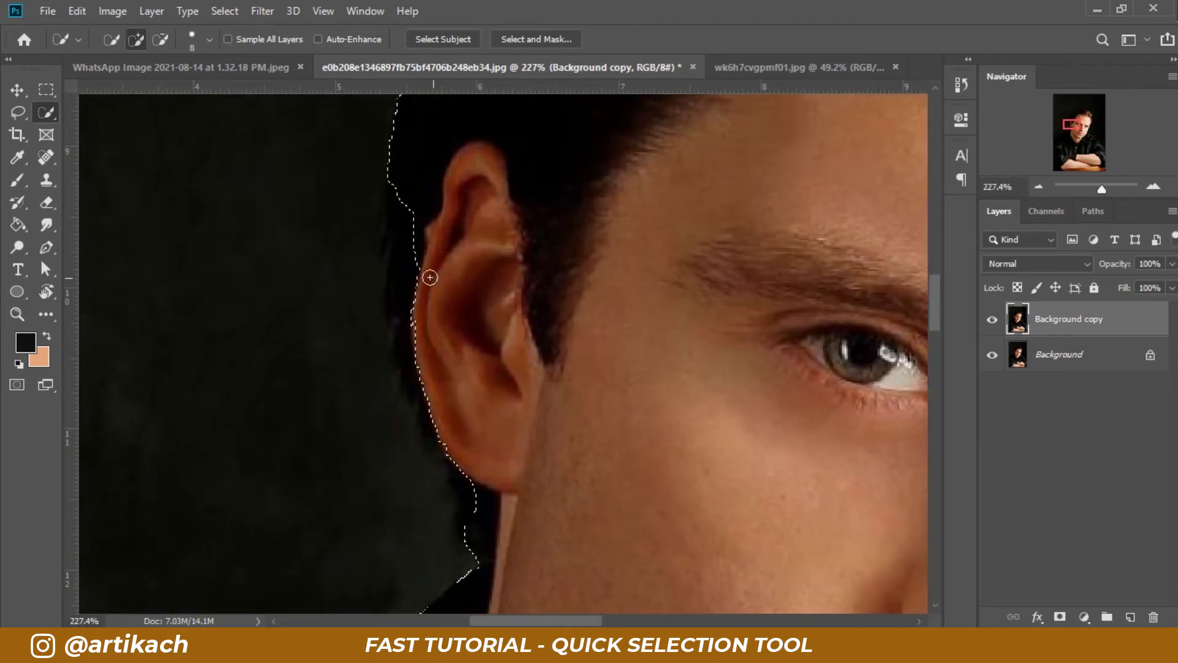
scroll(381, 270, up, 1)
scroll(387, 264, up, 1)
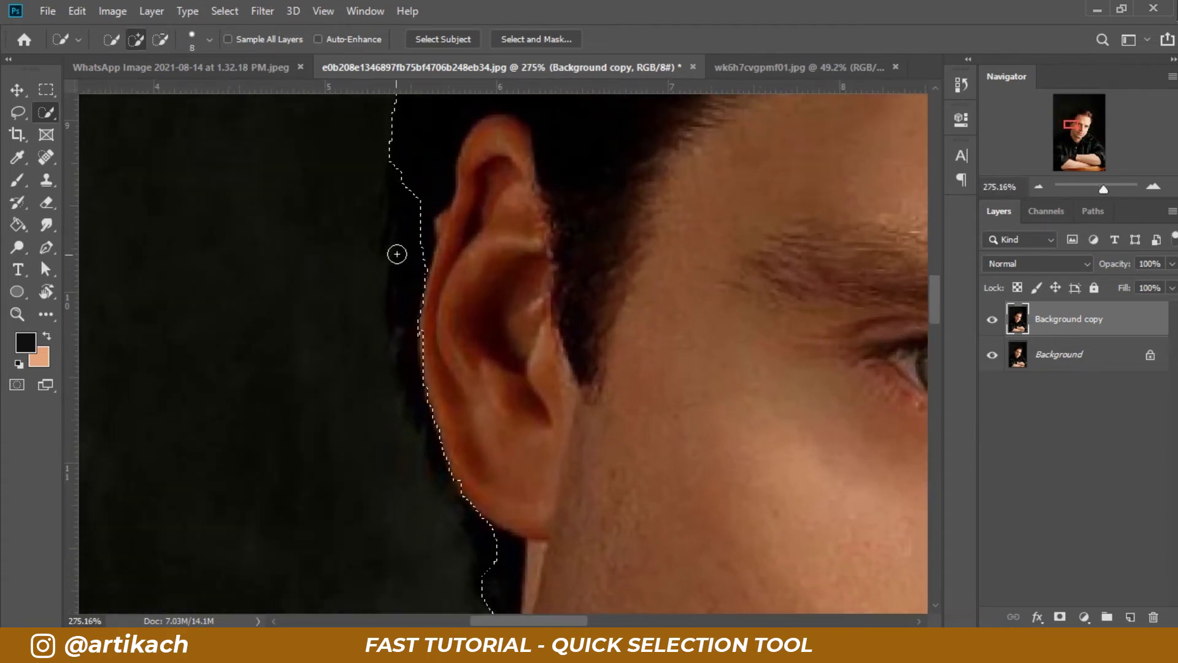
drag(390, 234, 411, 273)
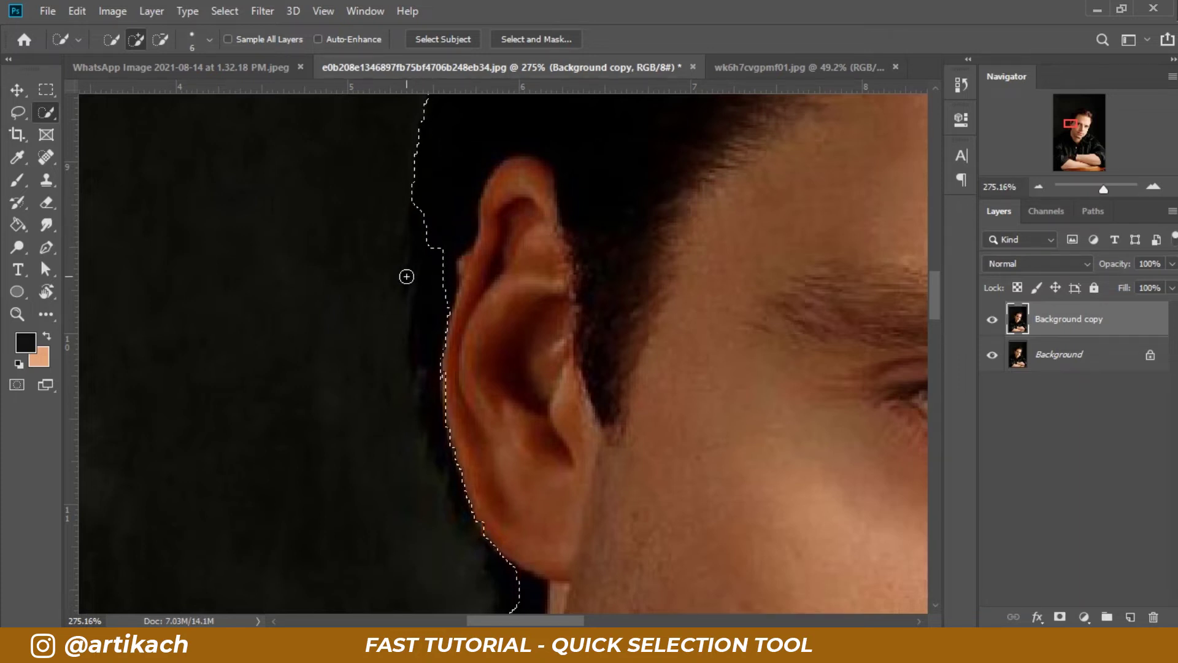
key(alt)
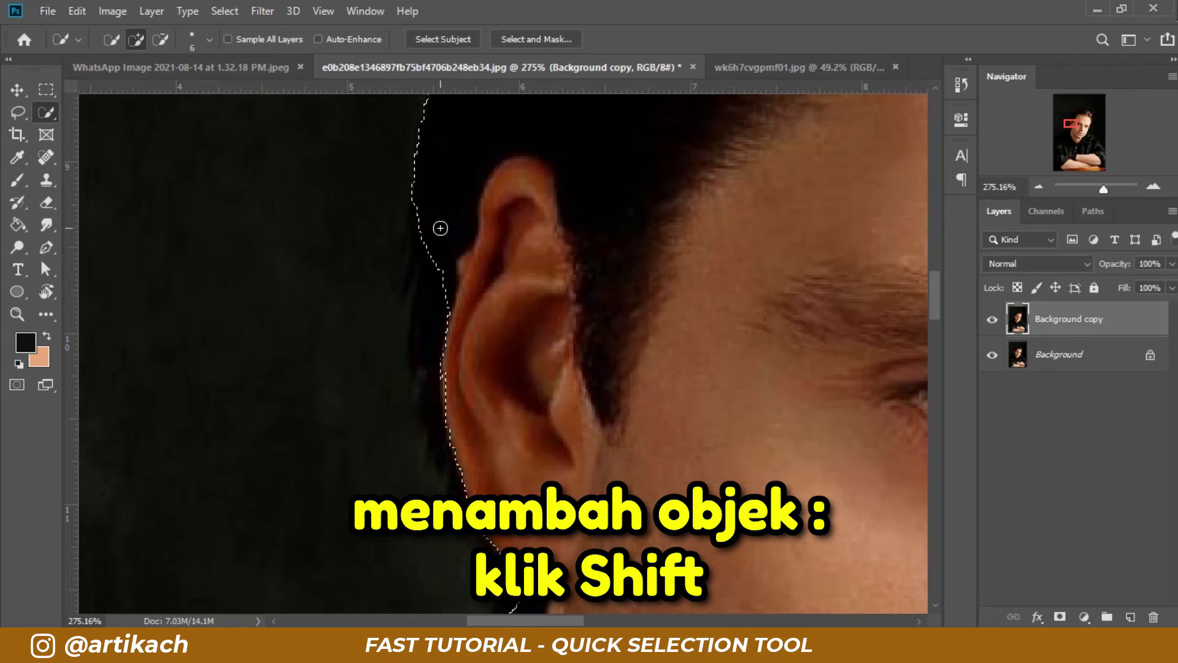
key(bracketleft)
- Tighten the selection behind the ear, around the ear lobe and down the neck
click(435, 282)
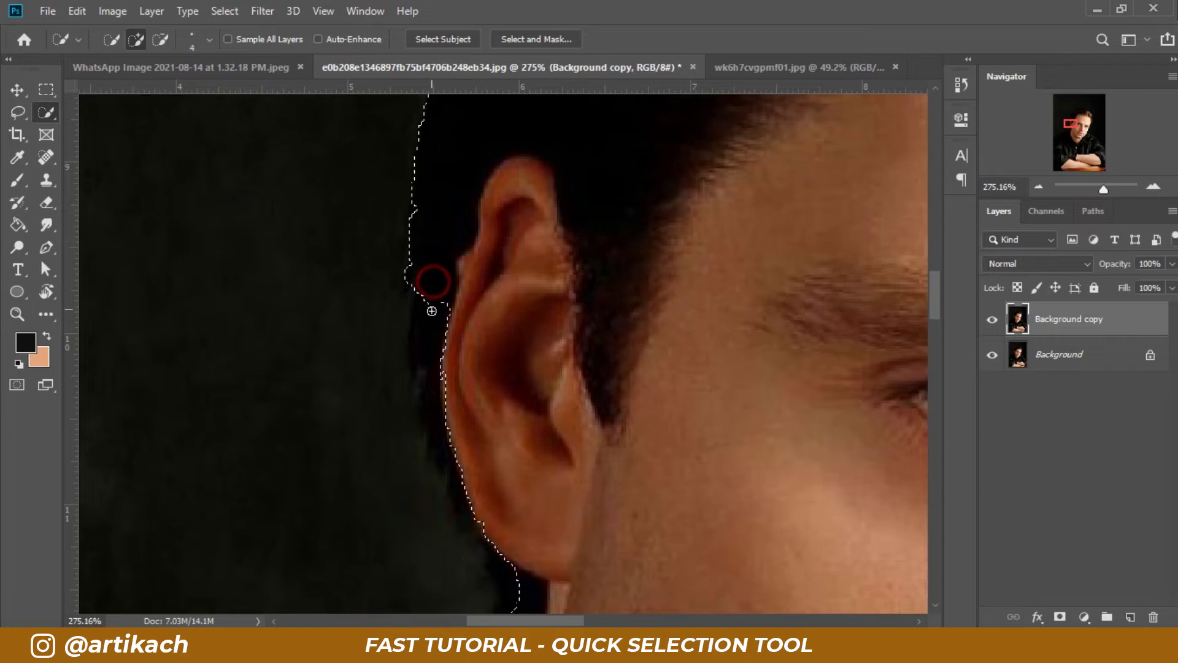
drag(430, 325, 430, 336)
click(427, 350)
click(430, 377)
click(433, 396)
drag(467, 467, 454, 374)
click(435, 357)
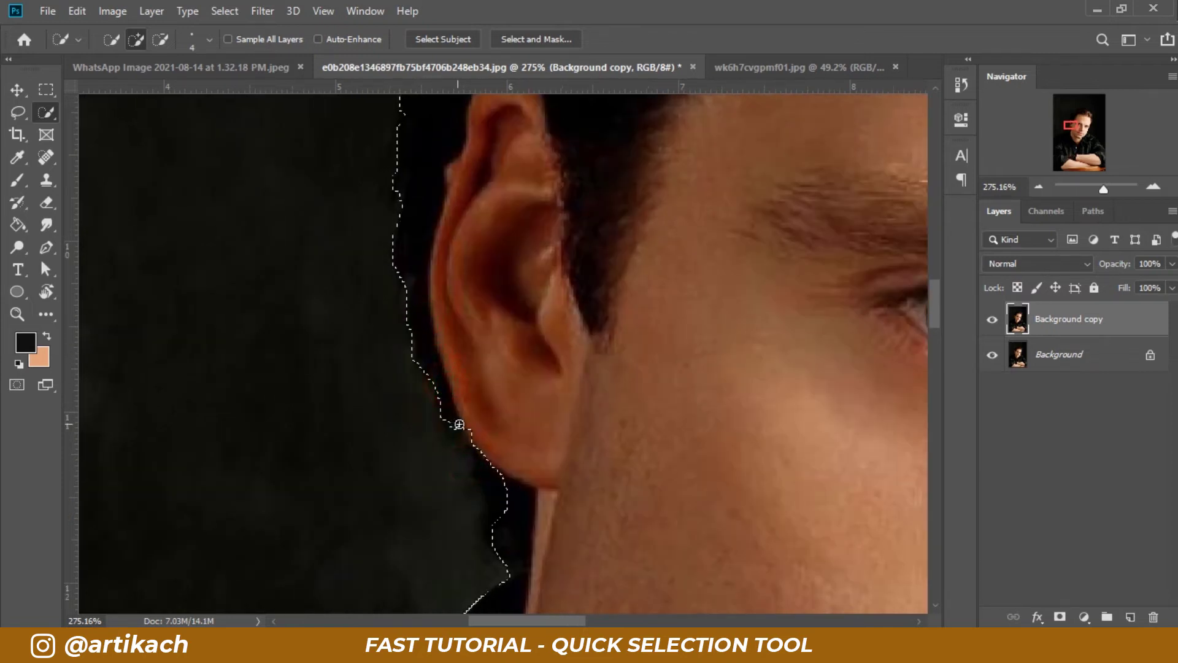
drag(486, 448, 461, 362)
click(463, 377)
drag(474, 409, 469, 448)
drag(461, 396, 466, 459)
drag(461, 363, 453, 384)
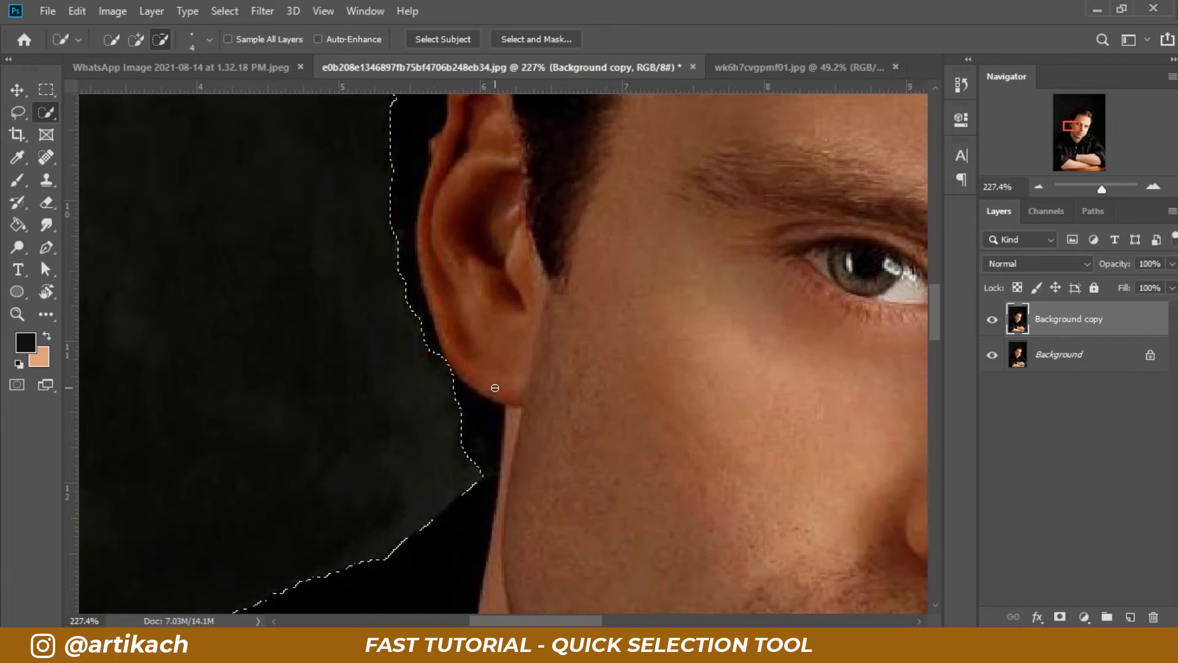
- Touch up the selection along the top of the hair, then fit the photo
scroll(486, 386, down, 4)
scroll(491, 388, down, 4)
scroll(665, 255, up, 2)
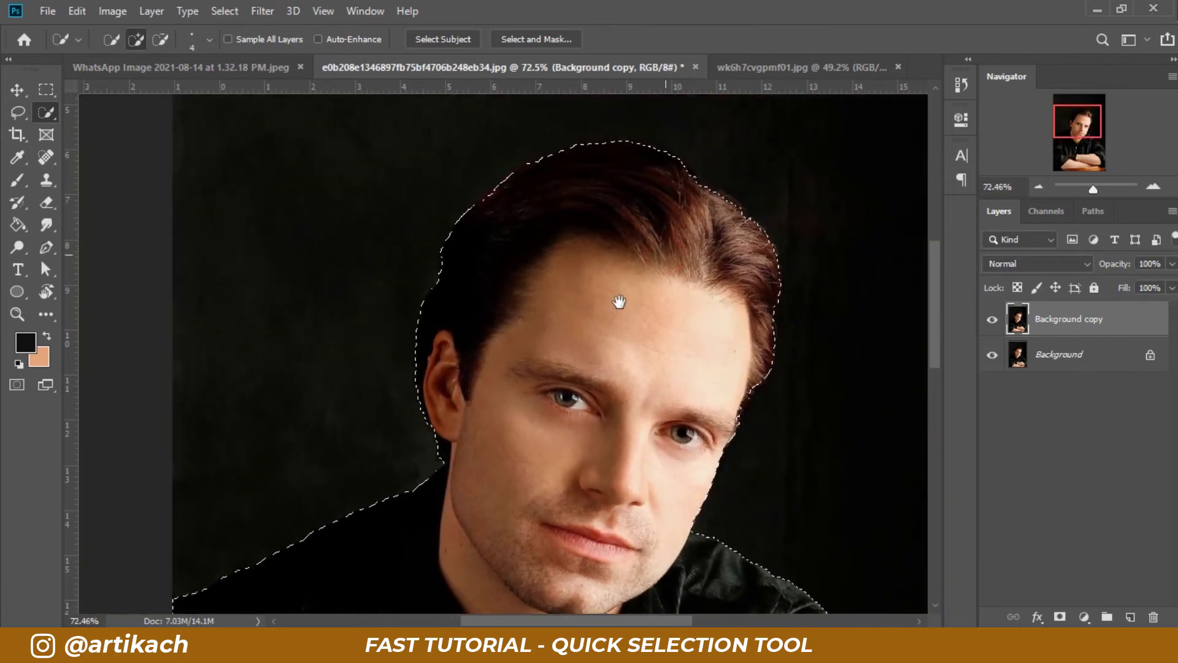
scroll(618, 307, up, 2)
scroll(655, 186, up, 2)
scroll(697, 223, up, 2)
scroll(581, 184, up, 1)
drag(581, 184, 610, 239)
drag(518, 194, 712, 240)
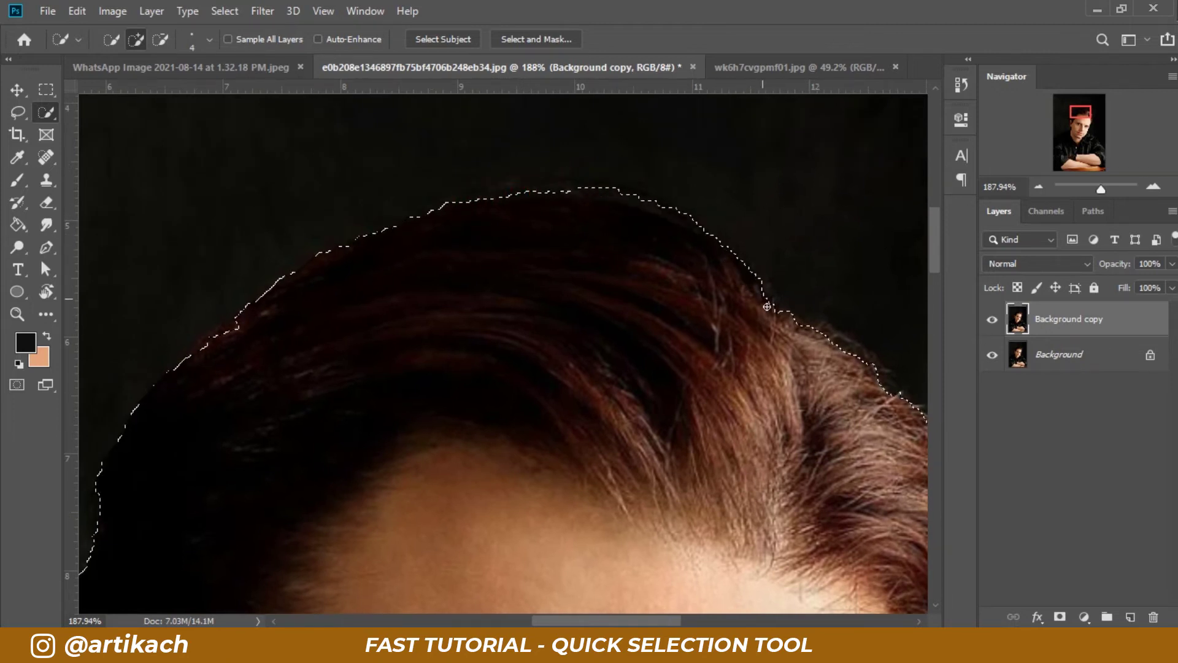
drag(778, 335, 679, 348)
drag(494, 207, 397, 214)
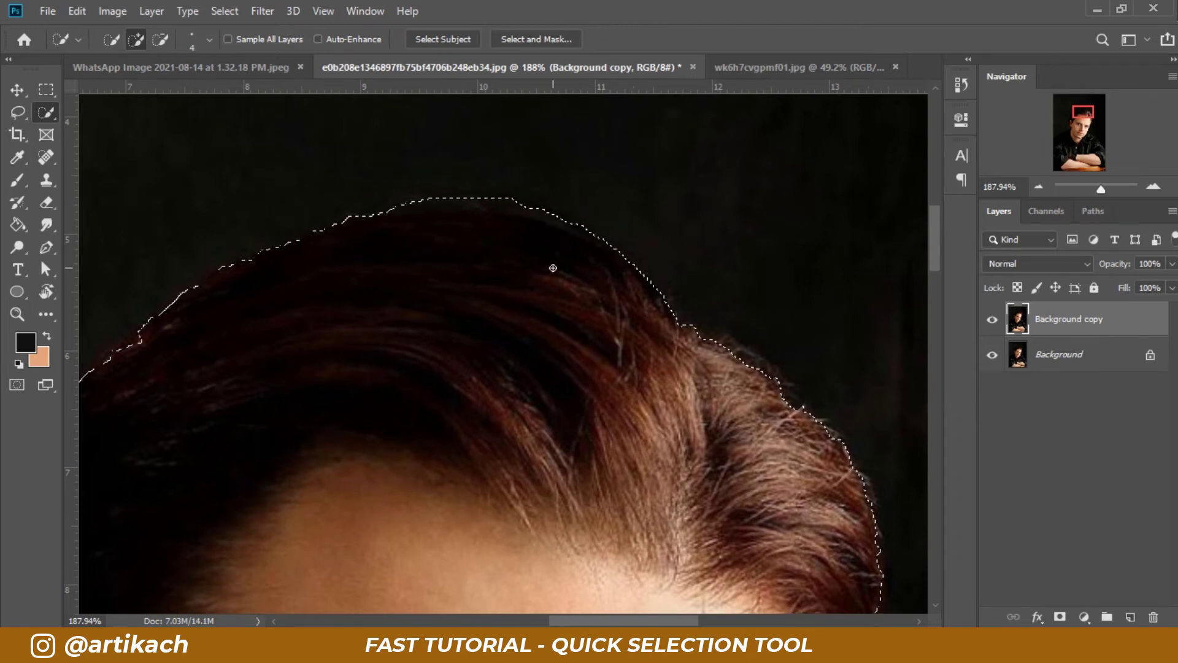
key(ctrl+0)
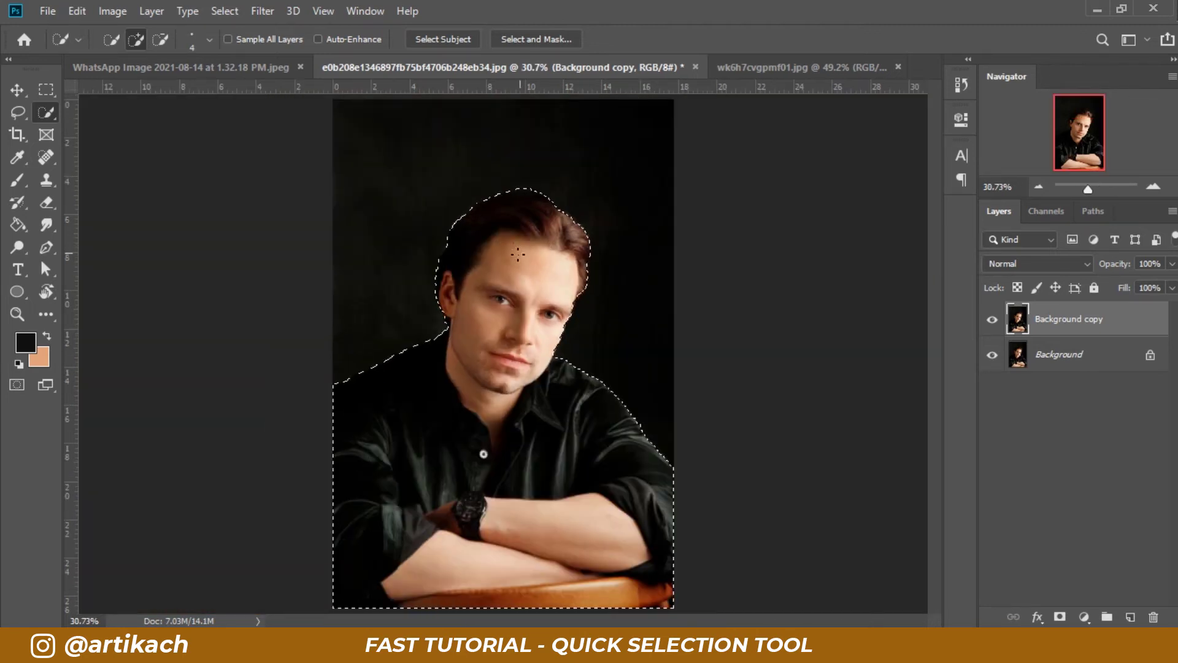
- Mask the man onto transparency and compare the cutout against the hidden Background
click(1061, 616)
click(992, 355)
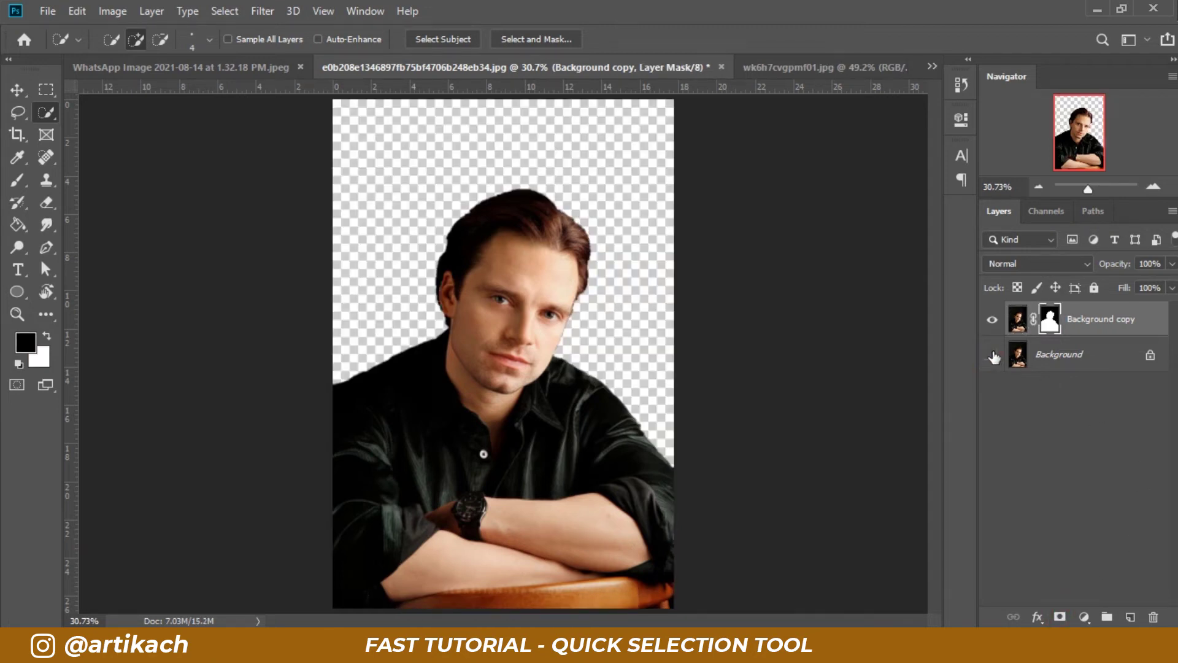
click(993, 355)
- Duplicate the woman's Background layer into a Background copy
click(868, 66)
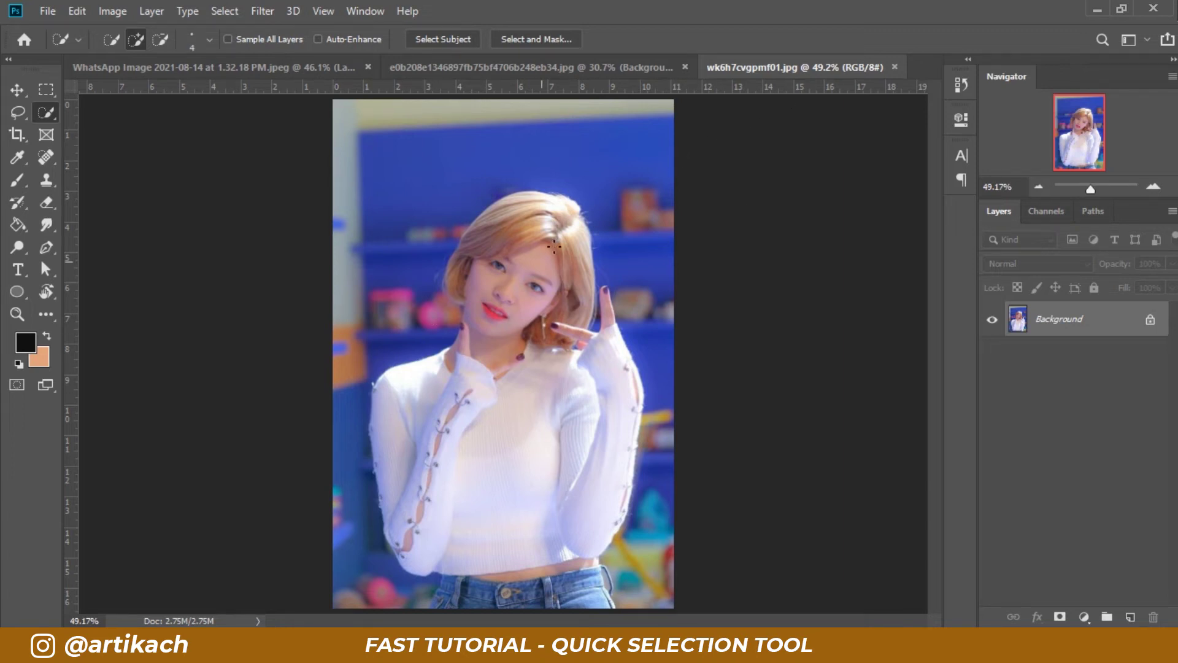
right_click(1019, 316)
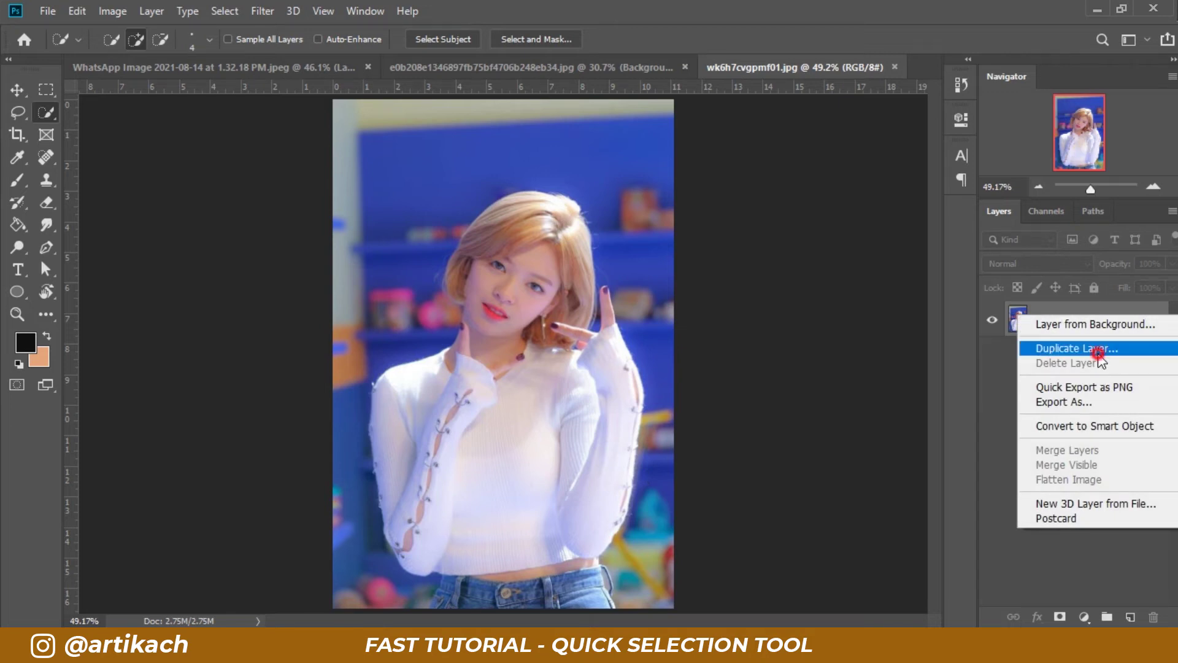
click(1068, 345)
click(735, 163)
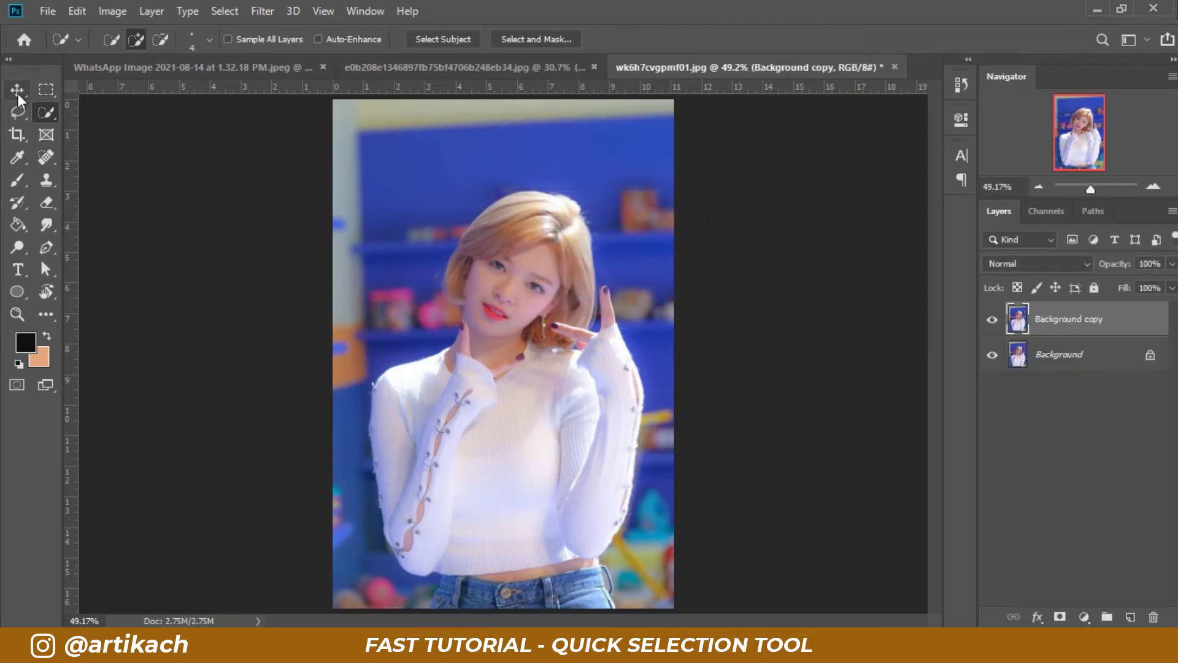
- Auto-select the woman as the subject and zoom in on the top of her hair
click(440, 40)
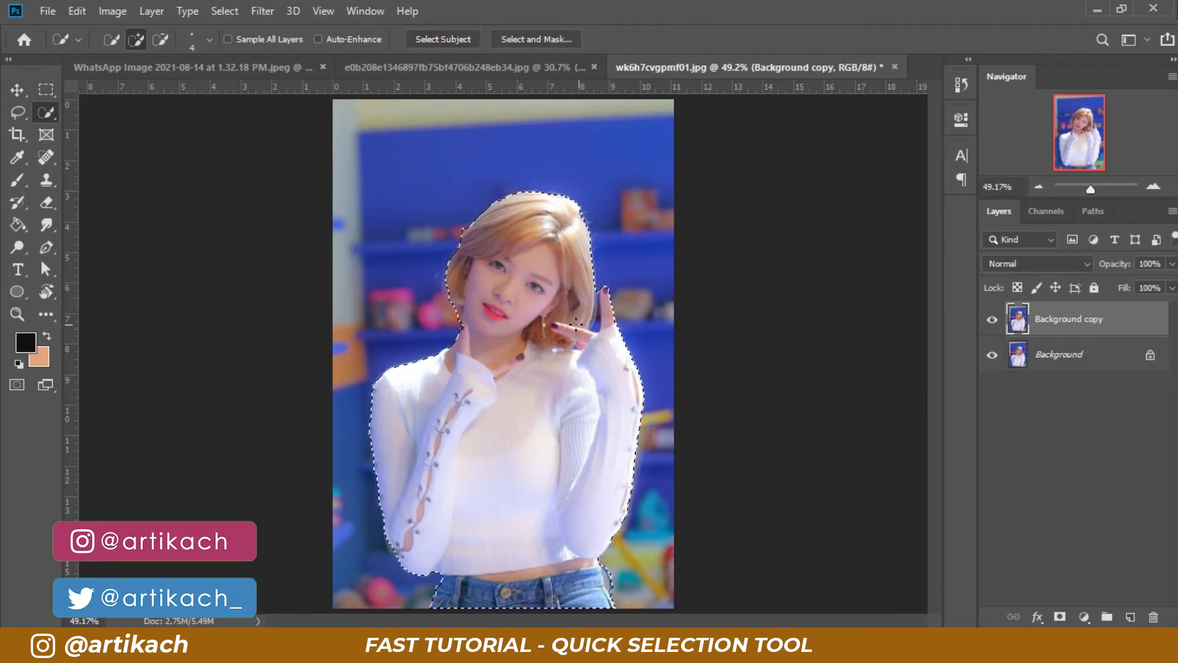
scroll(536, 295, up, 3)
scroll(536, 295, up, 3)
scroll(491, 257, up, 3)
scroll(429, 215, up, 3)
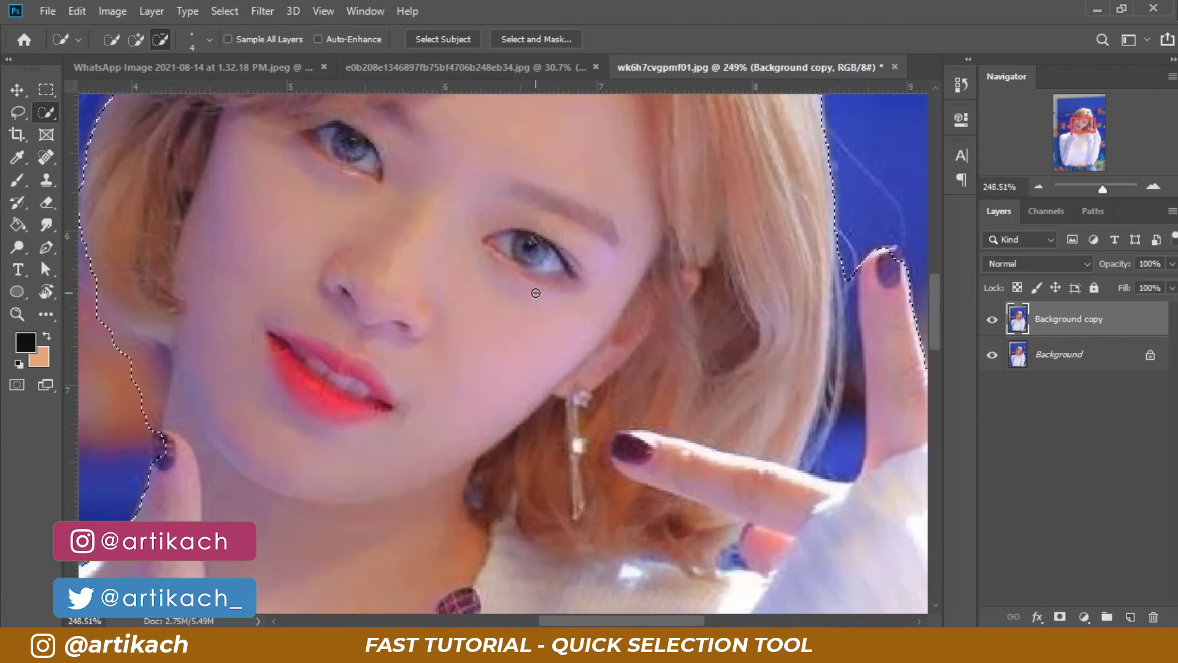
scroll(389, 182, up, 2)
scroll(526, 308, down, 2)
scroll(544, 281, up, 5)
scroll(526, 319, up, 2)
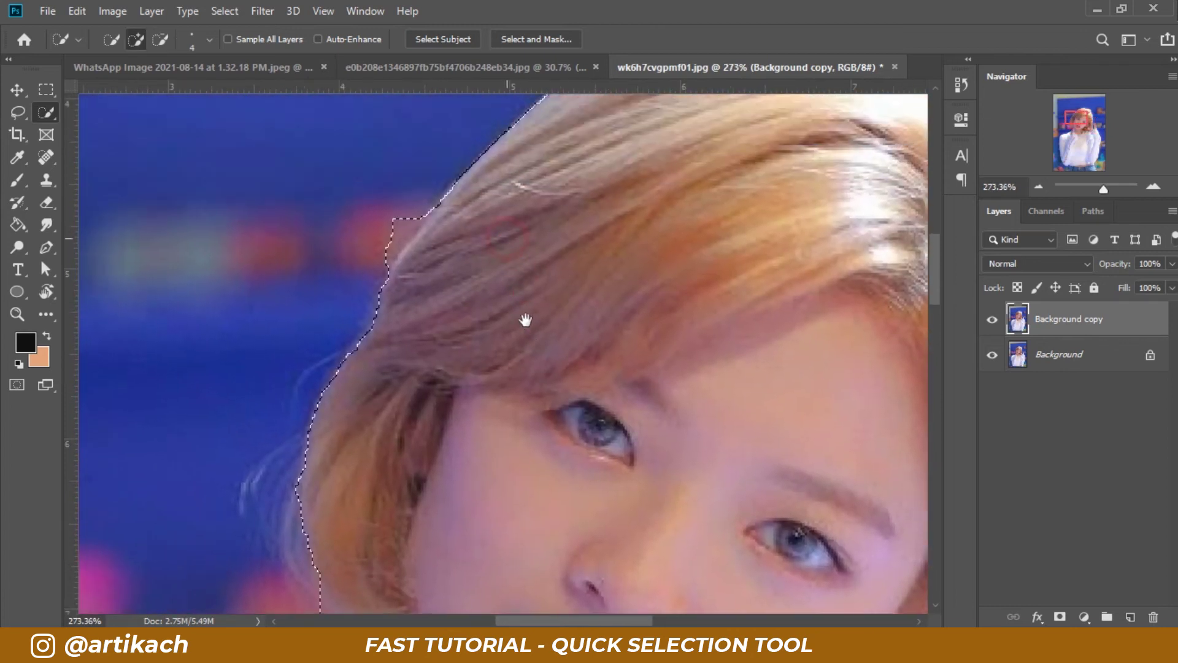
scroll(414, 267, up, 1)
- Refine the selection along the top of the hair and remove the gap between hair and raised finger
click(400, 195)
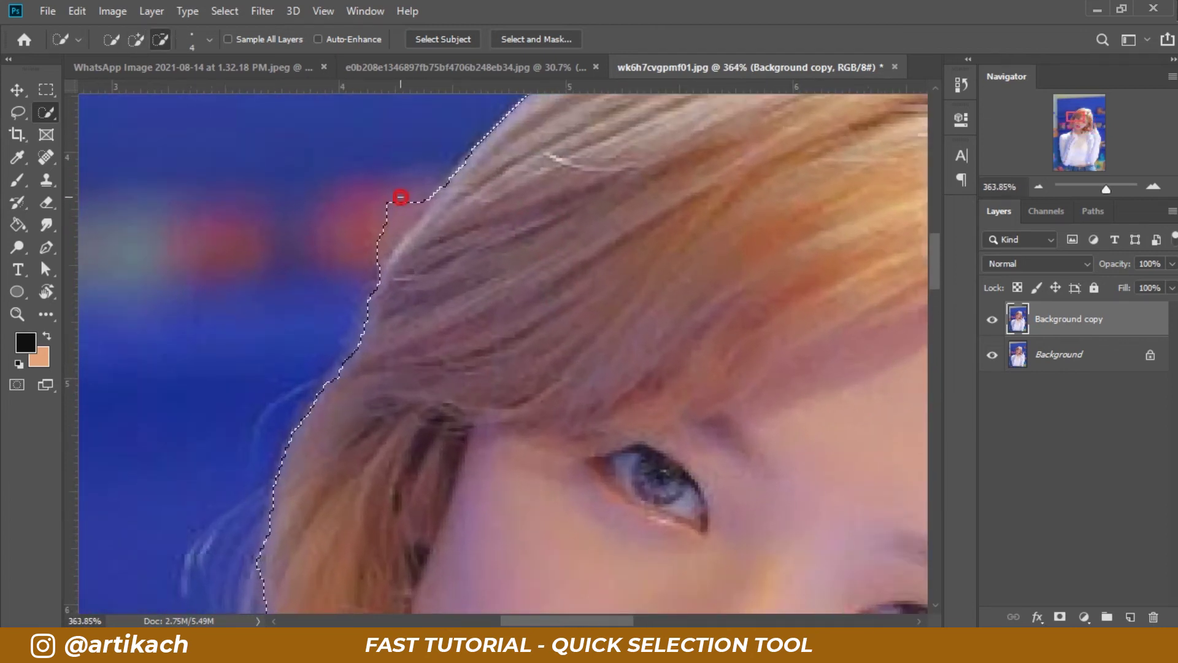
scroll(473, 289, down, 1)
scroll(491, 305, down, 1)
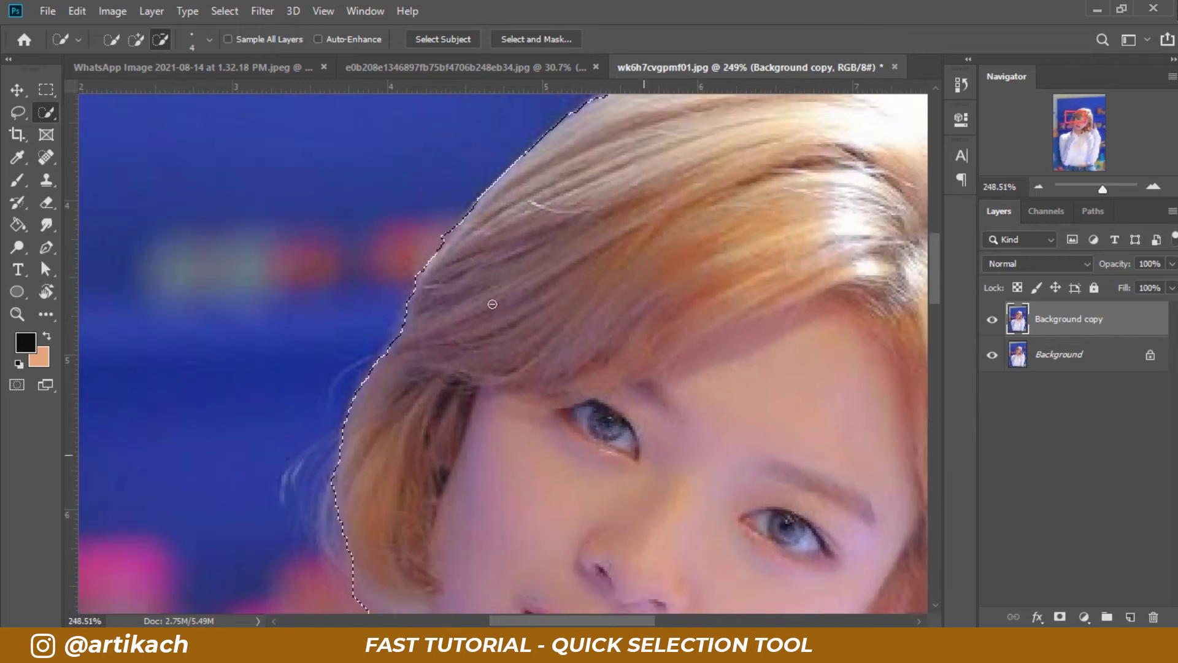
drag(505, 424, 501, 149)
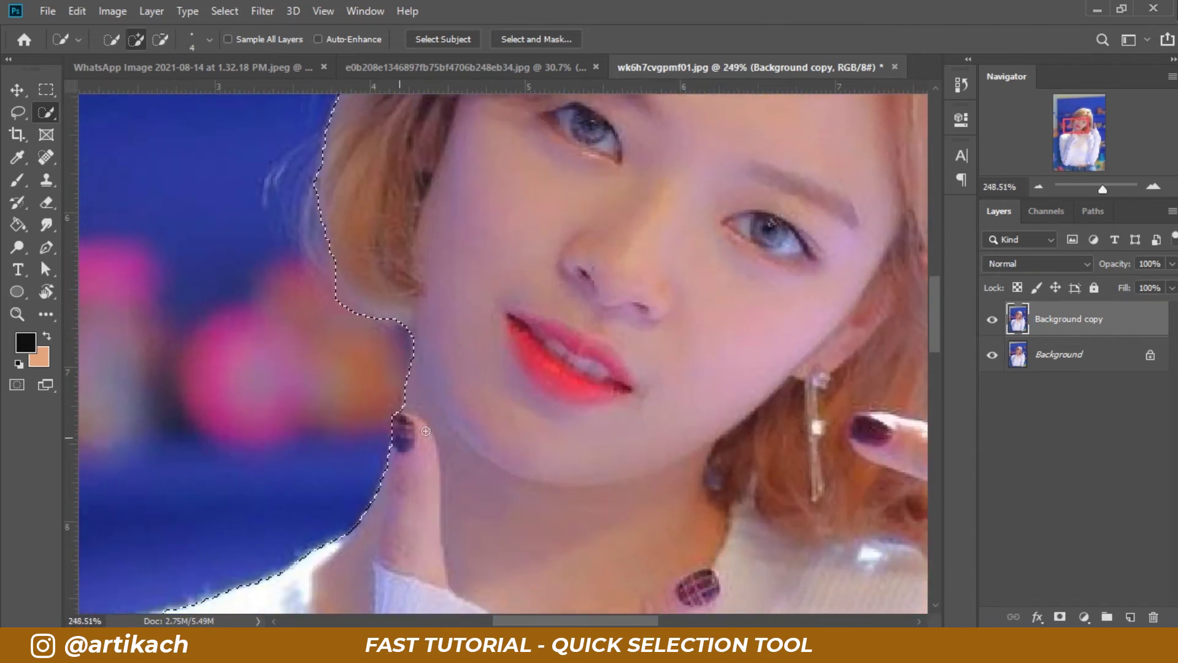
drag(608, 449, 567, 166)
drag(797, 184, 421, 342)
drag(572, 397, 574, 310)
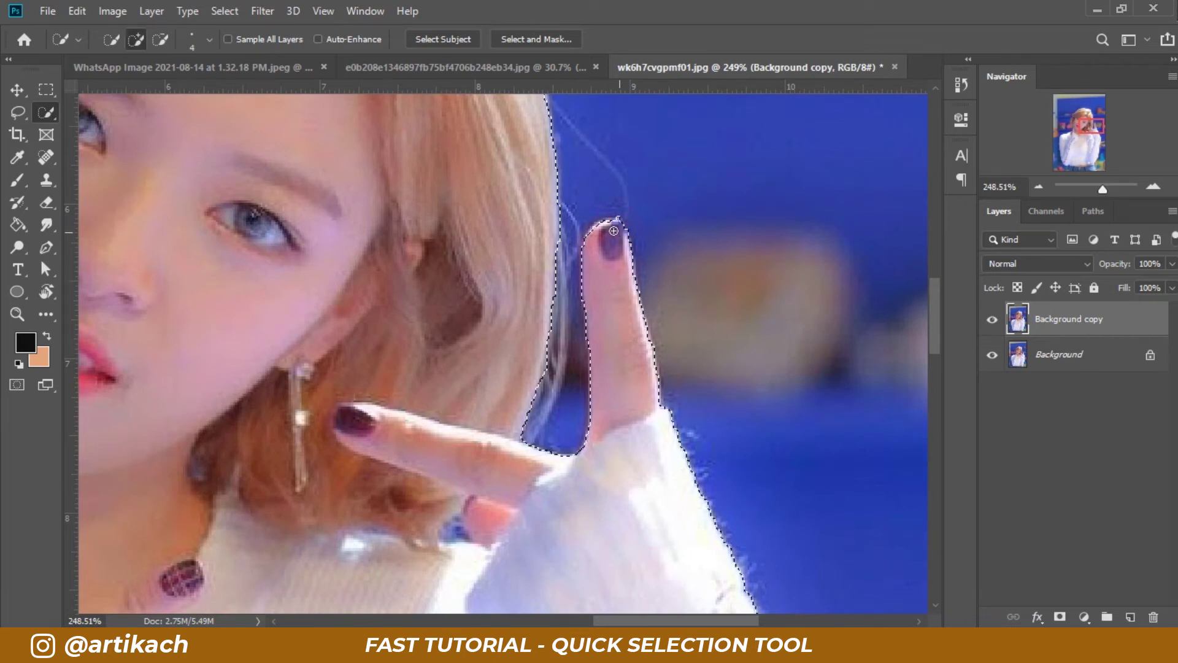
scroll(542, 224, up, 10)
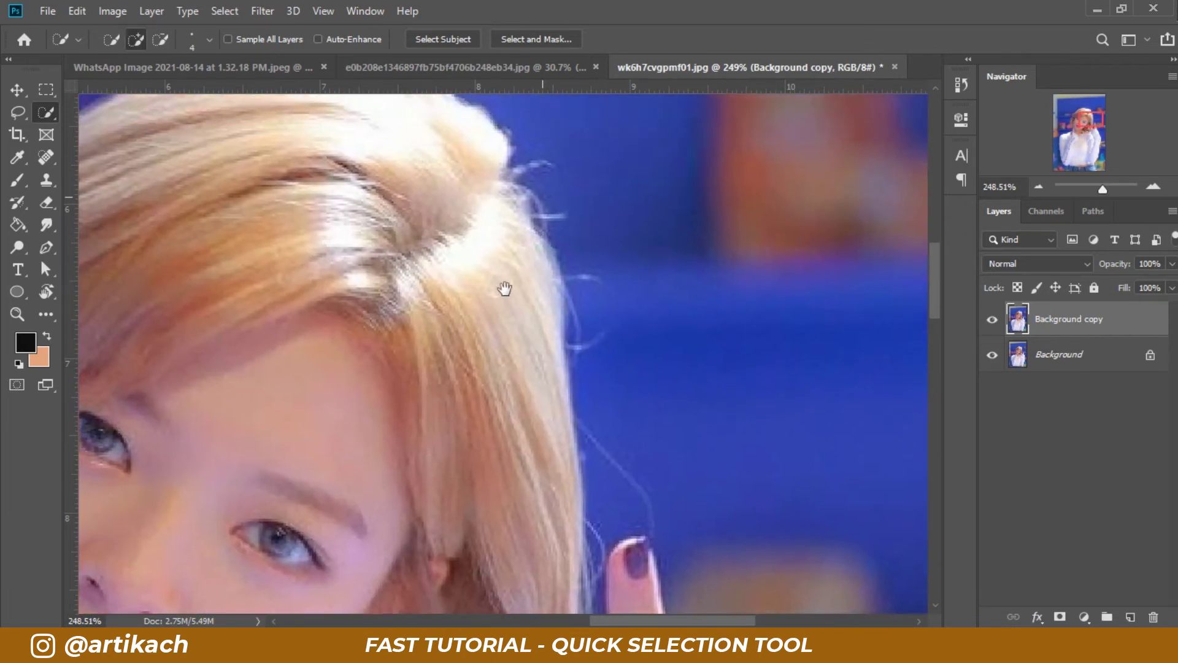
drag(350, 402, 573, 350)
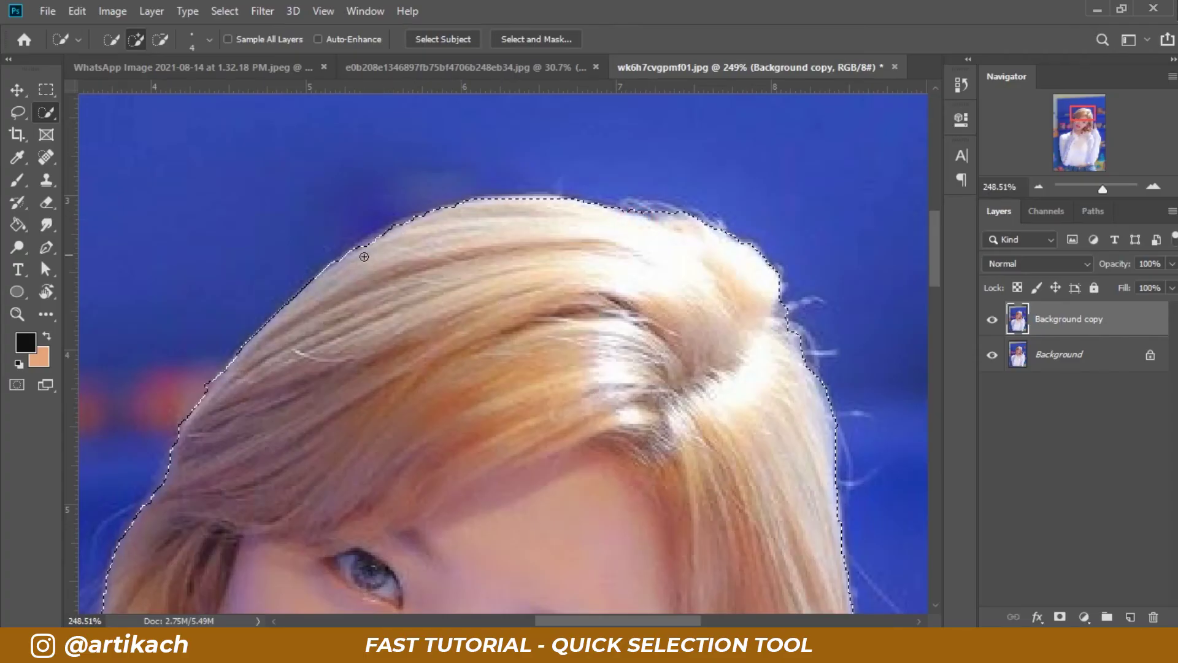
scroll(376, 247, down, 5)
scroll(613, 246, down, 5)
- Subtract the background gap and small spur beside the jeans pocket from the selection
scroll(613, 247, down, 3)
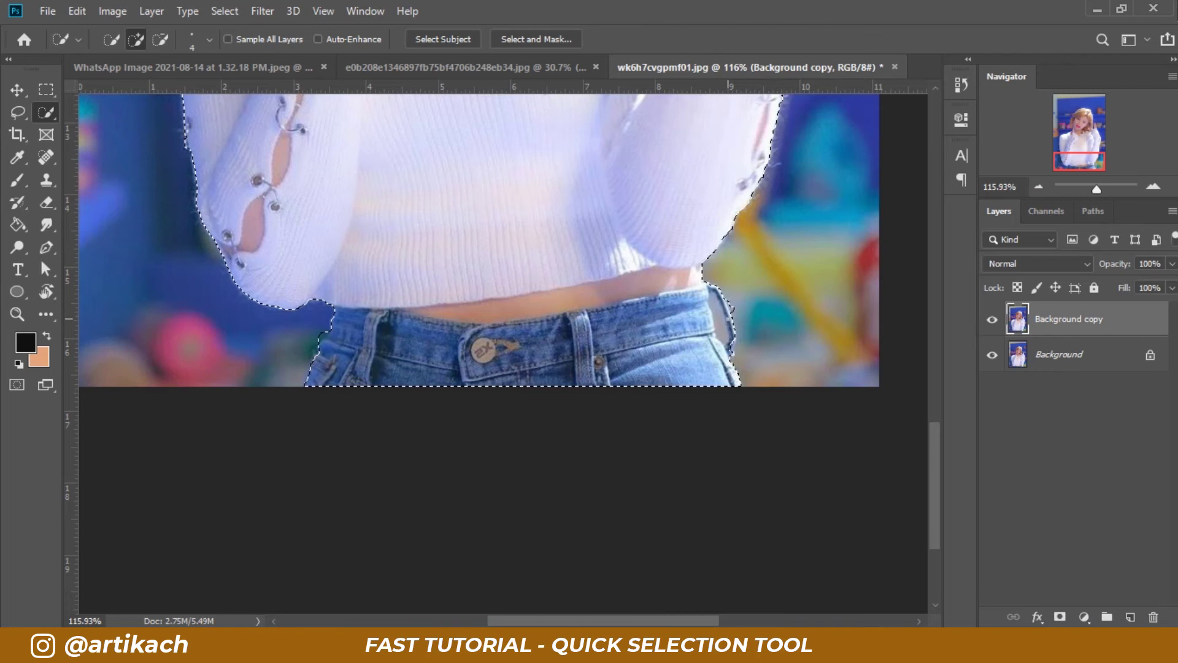
key(alt)
scroll(729, 318, up, 5)
drag(696, 268, 704, 295)
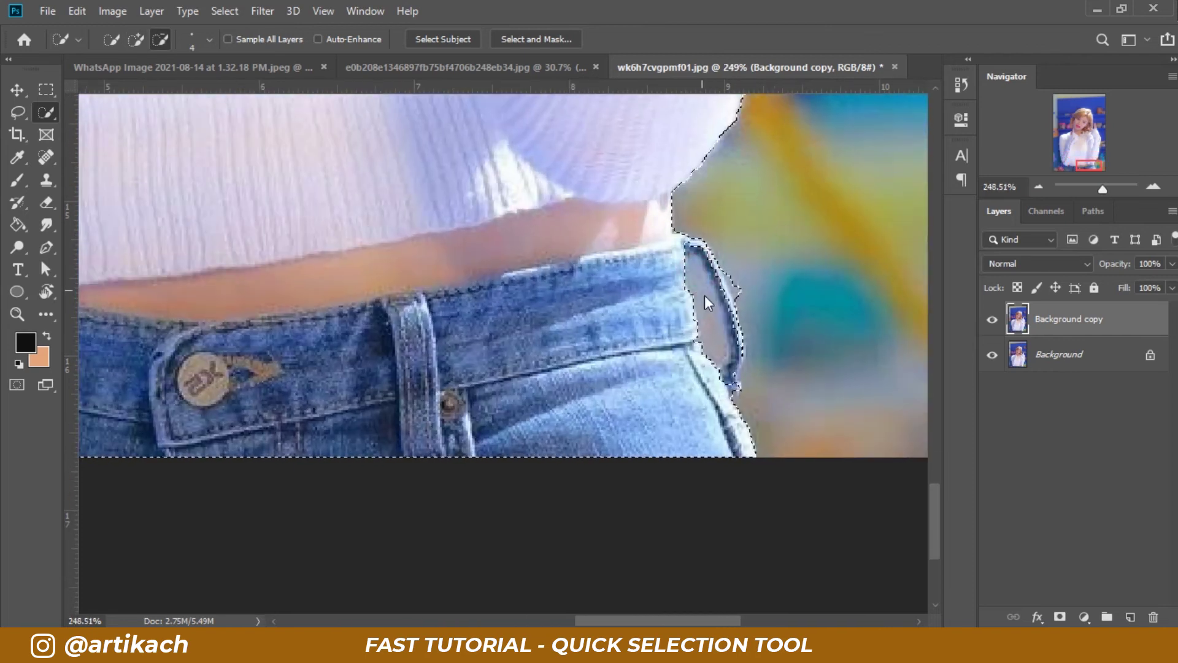
click(743, 279)
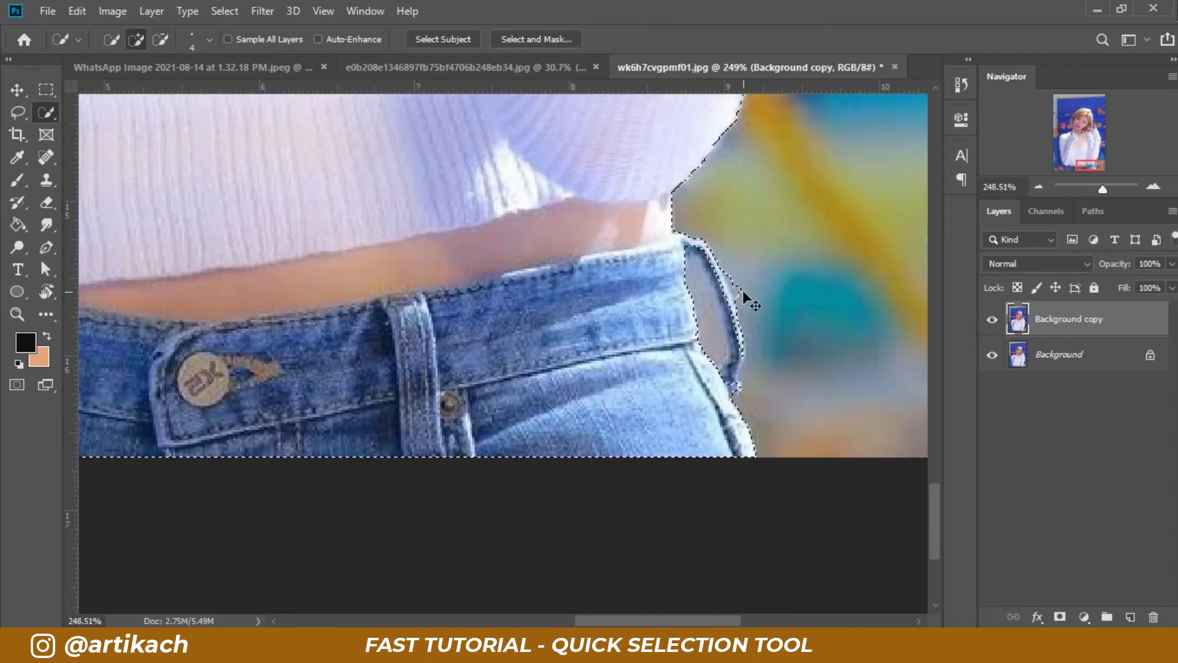
alt+click(745, 291)
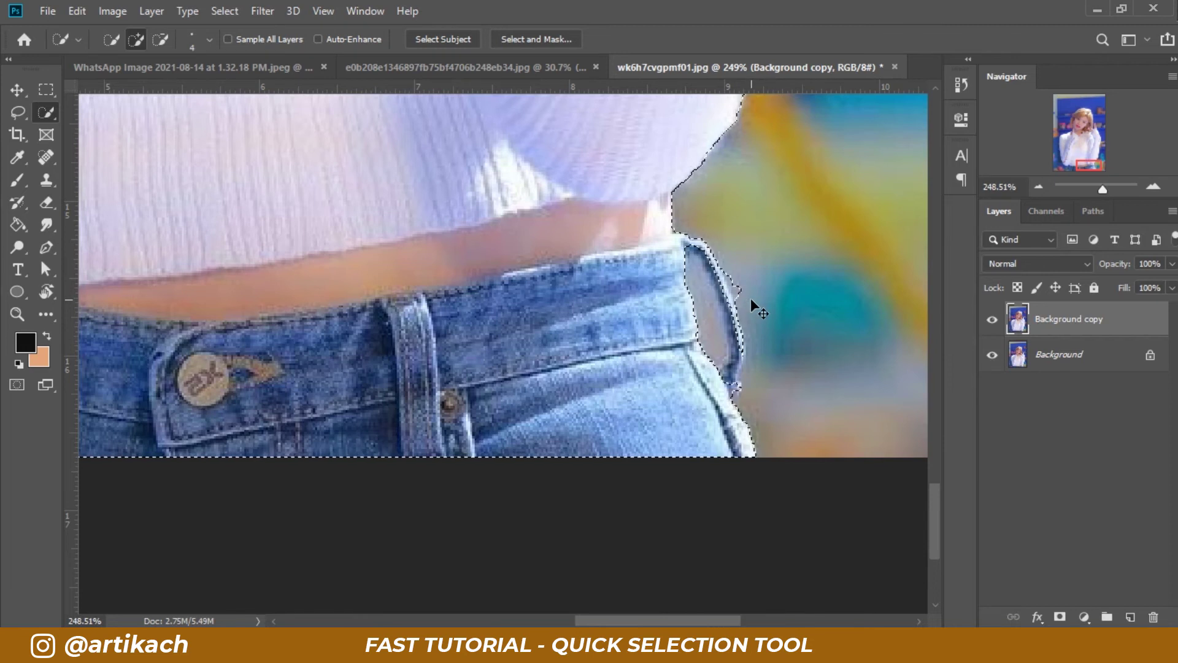
- Mask the woman's layer with the selection, hide the Background, and return to the TOKYO sweatshirt image
key(ctrl+0)
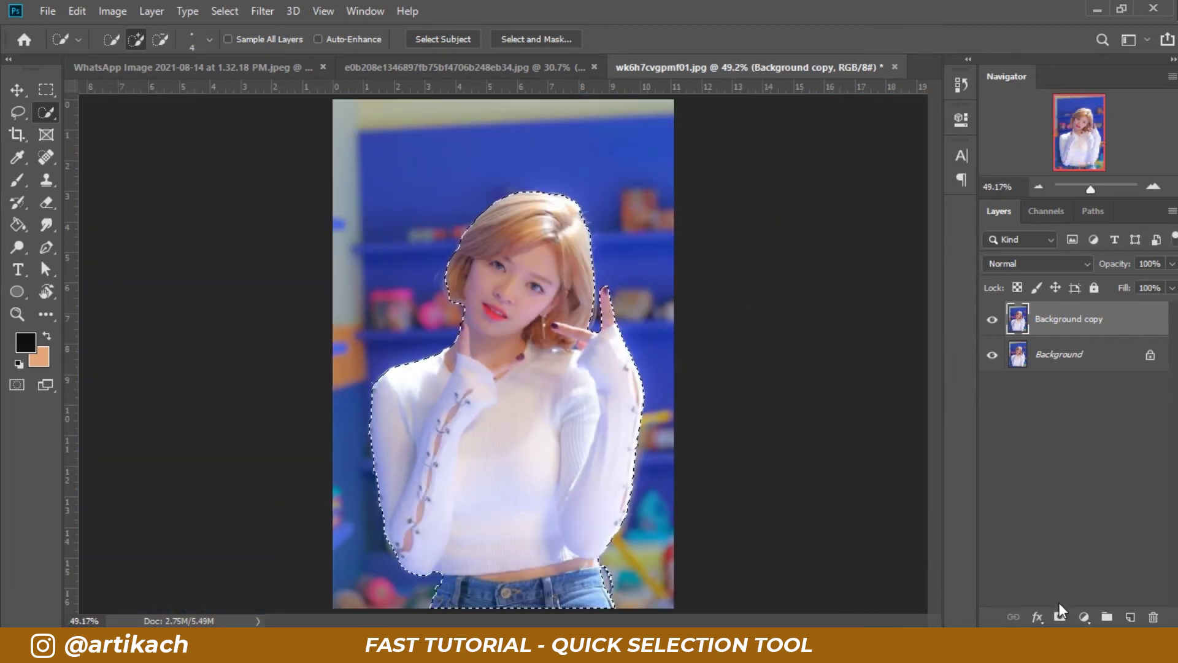
click(1061, 611)
click(992, 356)
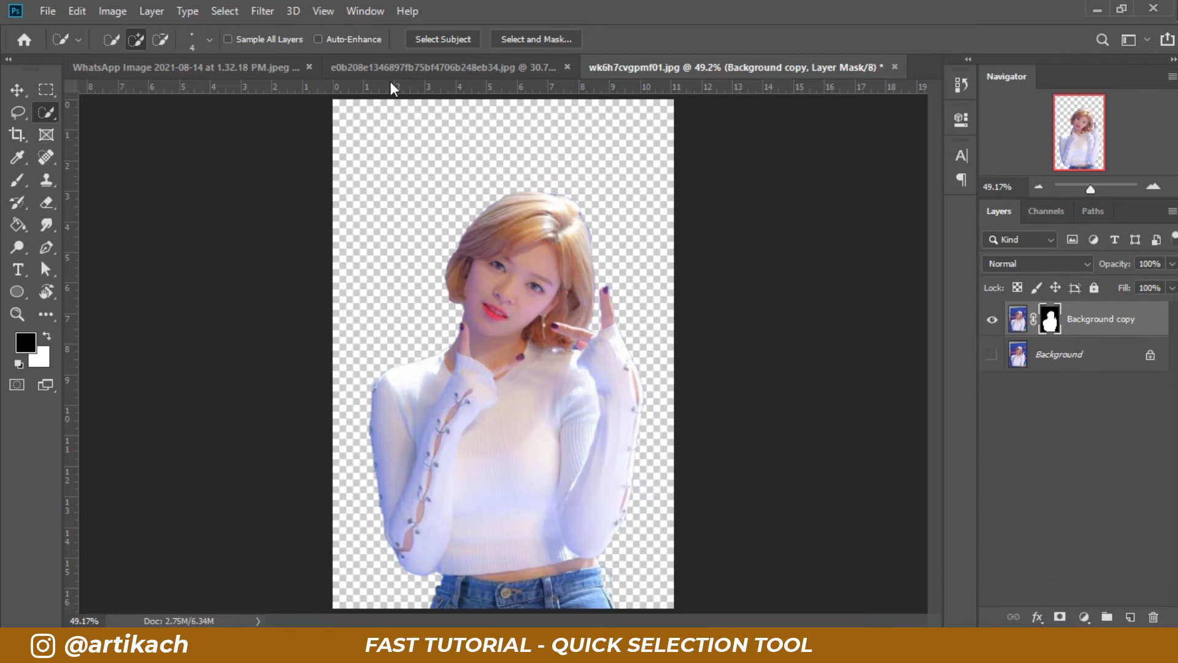
click(261, 66)
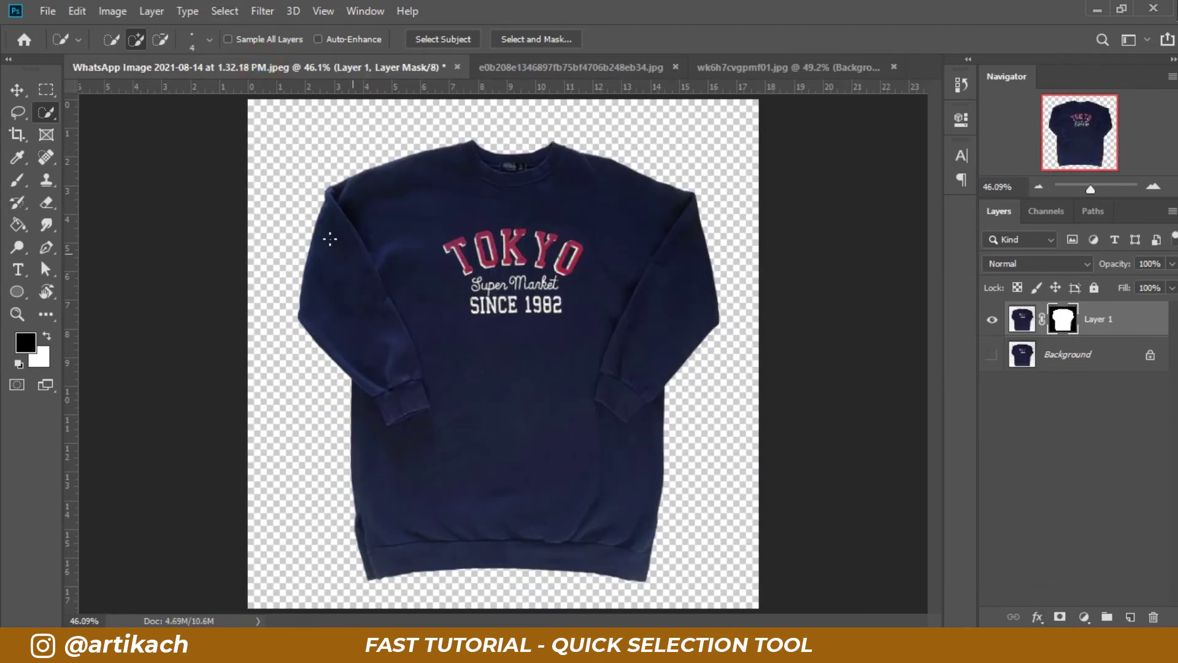
- Add an empty Layer 2 above the sweatshirt's Background and start a Solid Color fill layer
click(17, 91)
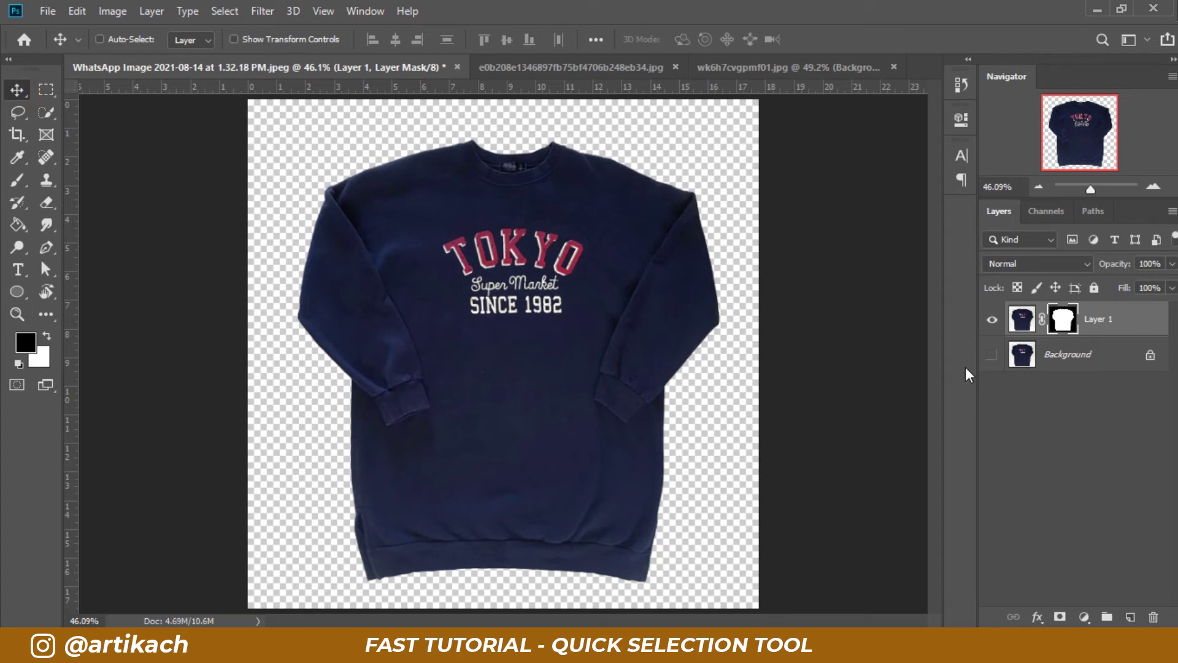
click(1090, 354)
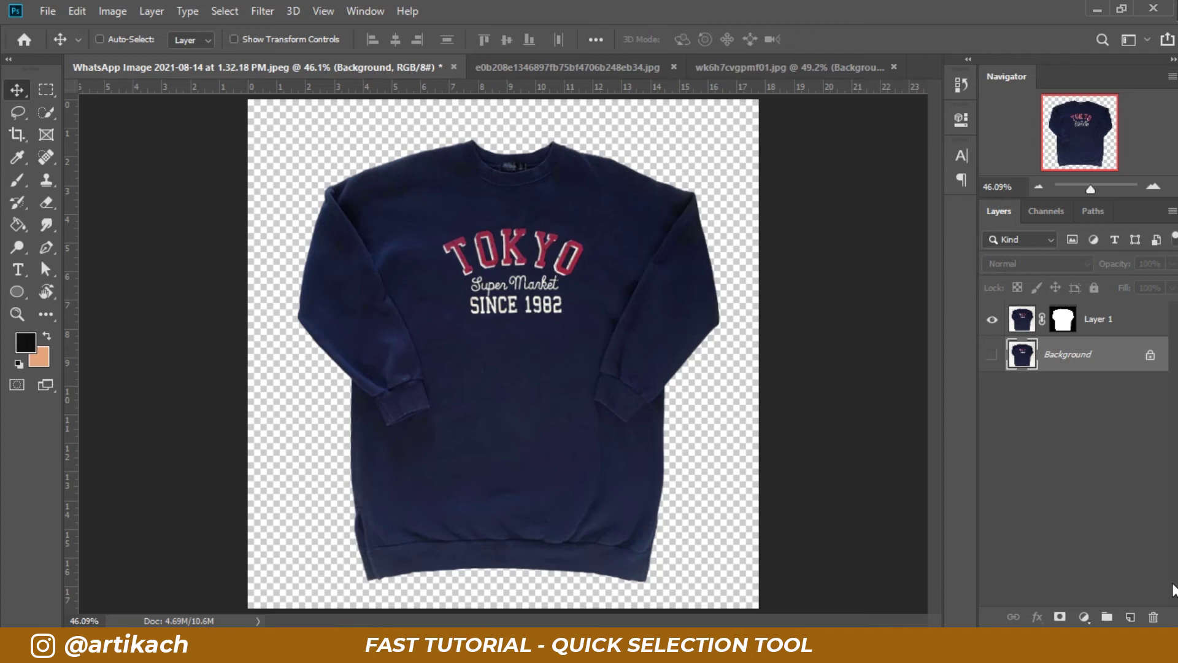
click(1129, 617)
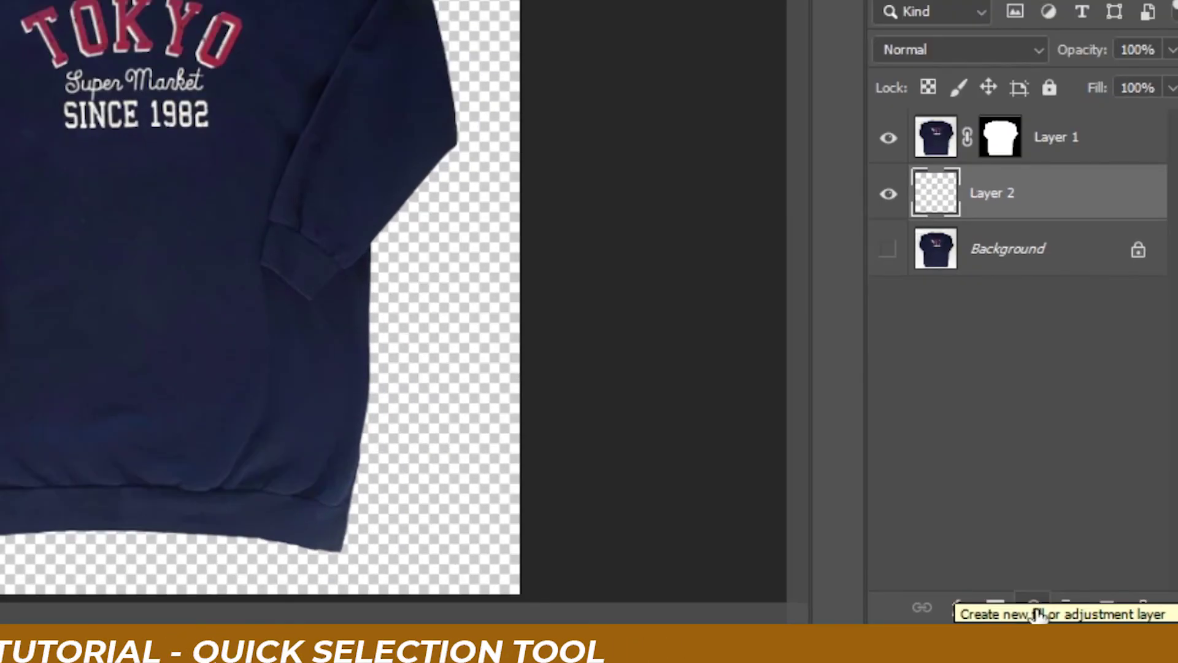
click(1084, 617)
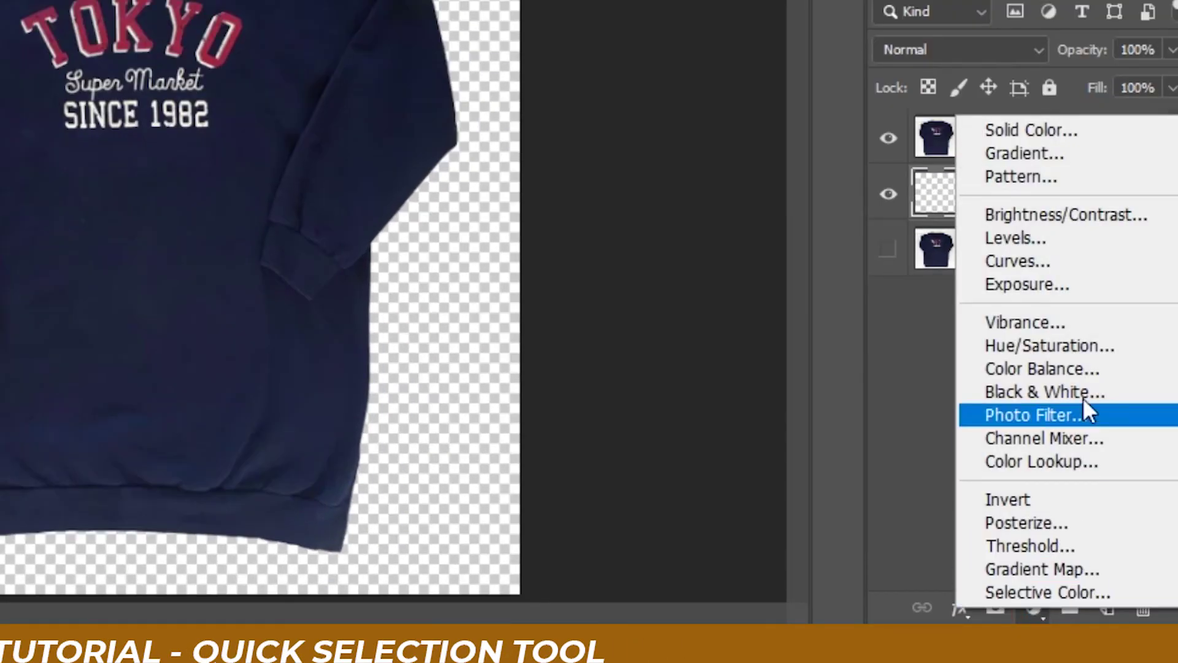
click(1105, 129)
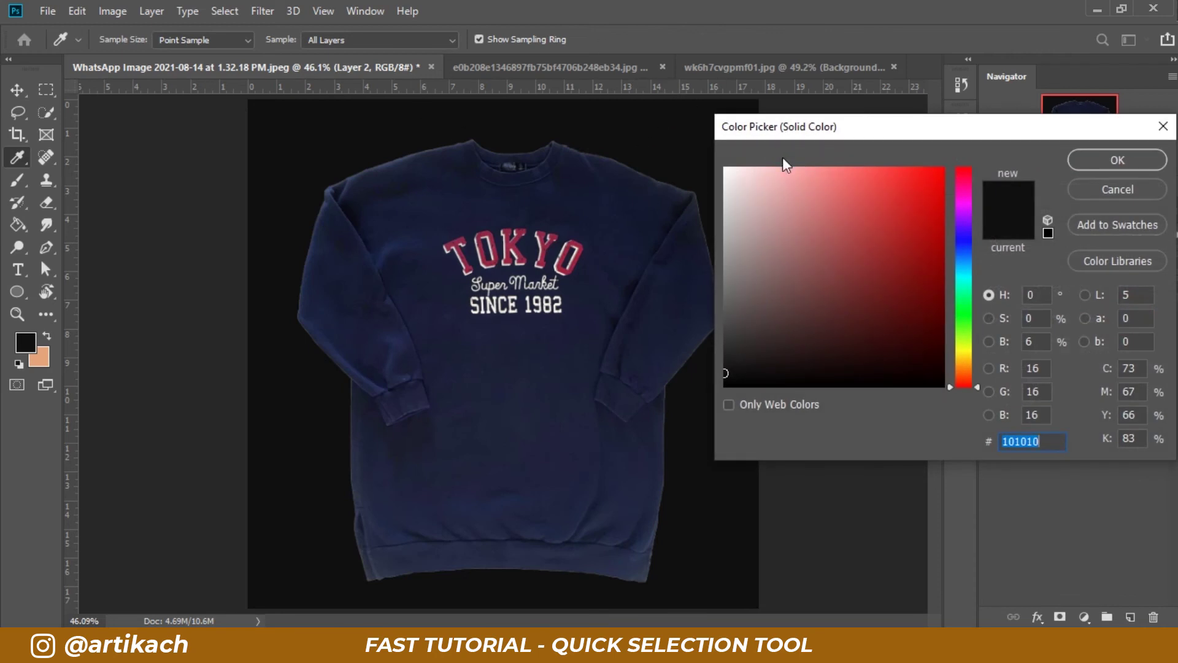
- Set the Color Fill 1 layer to a muted teal-blue, trying red, yellow and blue first
drag(879, 135, 773, 148)
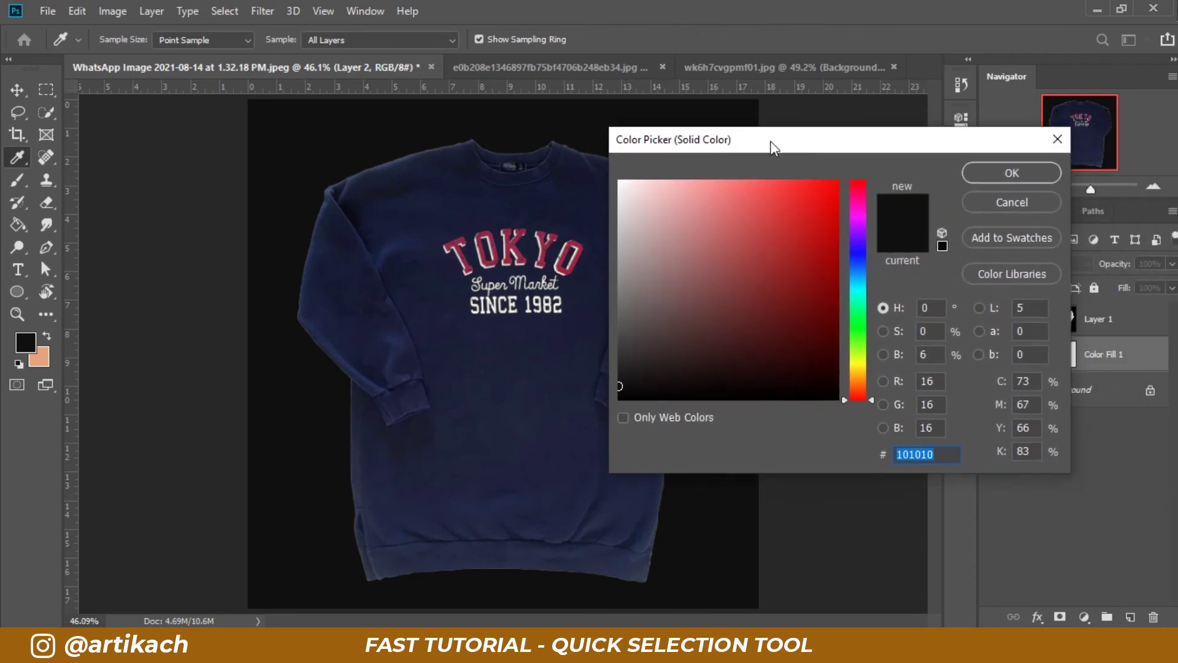
mouse_move(758, 262)
mouse_down()
mouse_move(742, 237)
mouse_move(753, 205)
mouse_move(786, 202)
mouse_move(794, 239)
mouse_move(750, 210)
mouse_move(773, 216)
mouse_up()
drag(856, 371, 856, 364)
drag(795, 249, 781, 225)
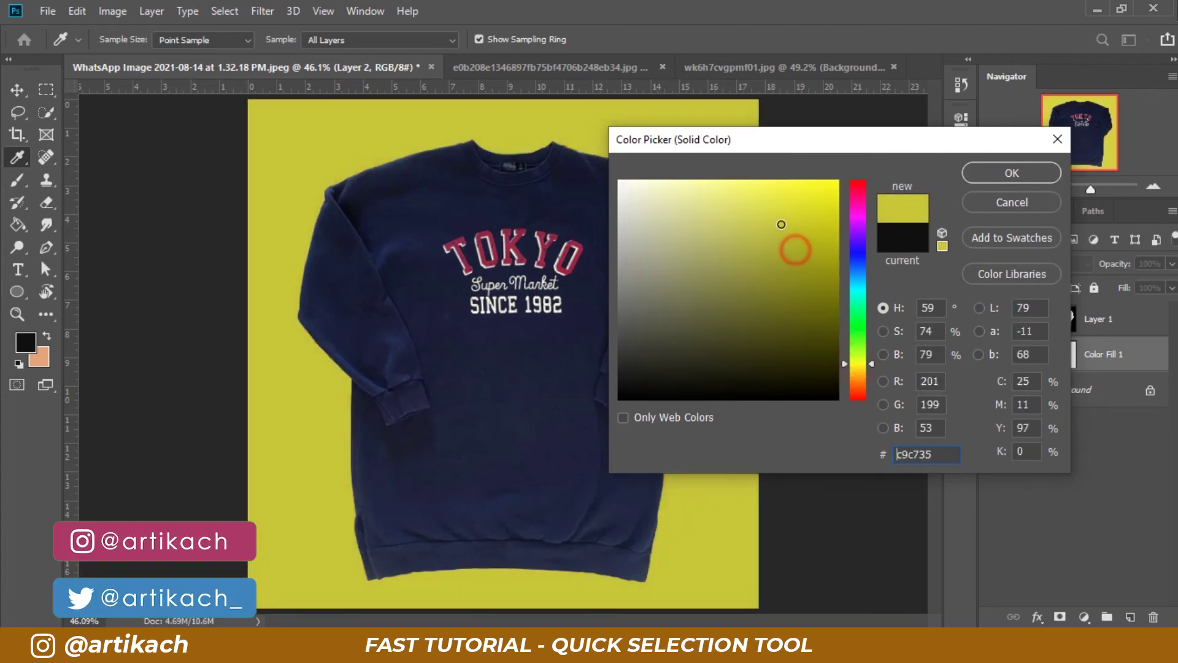
drag(860, 381, 861, 279)
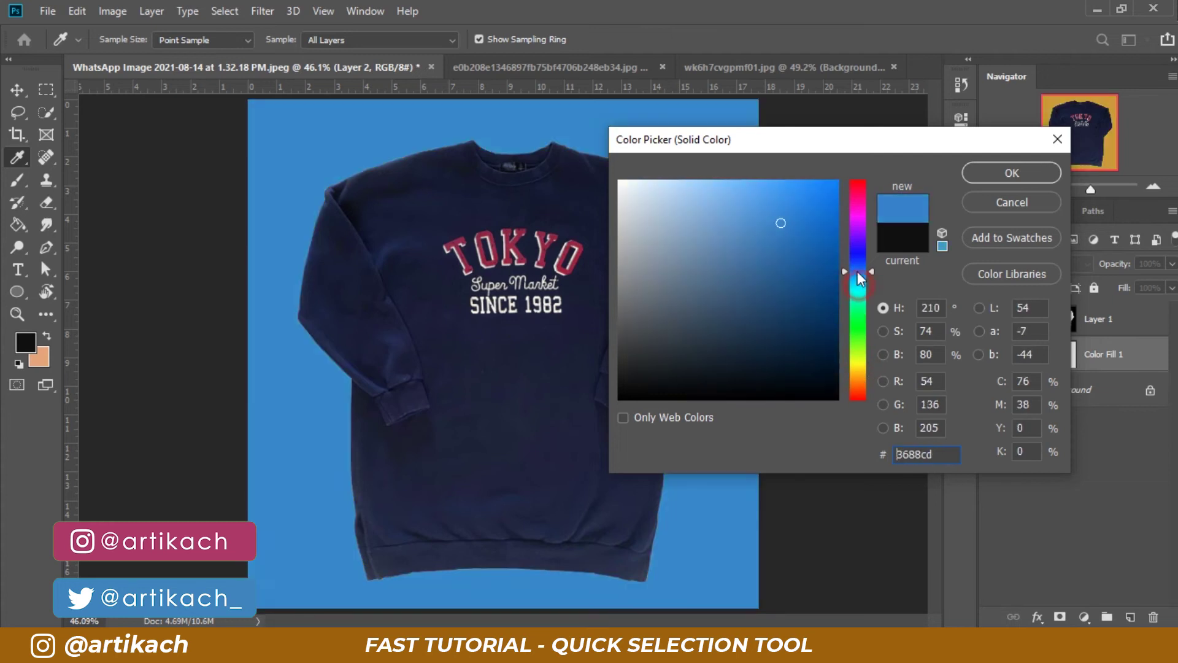
drag(790, 250, 746, 250)
drag(859, 274, 859, 282)
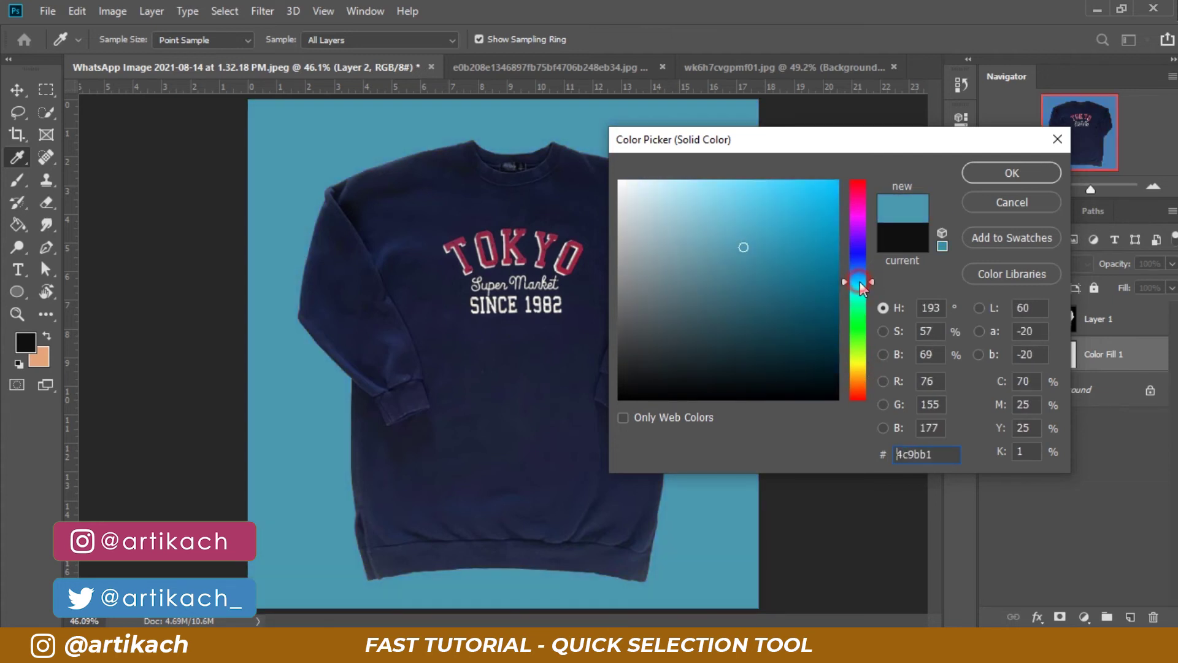
click(755, 232)
drag(756, 231, 748, 263)
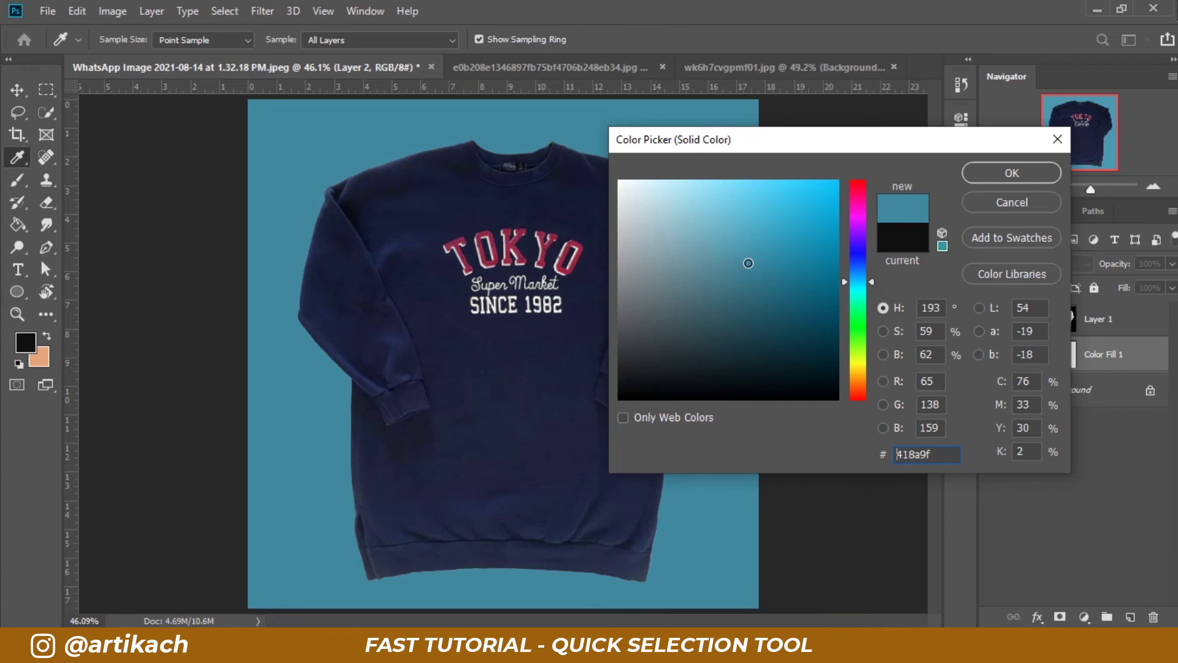
click(975, 172)
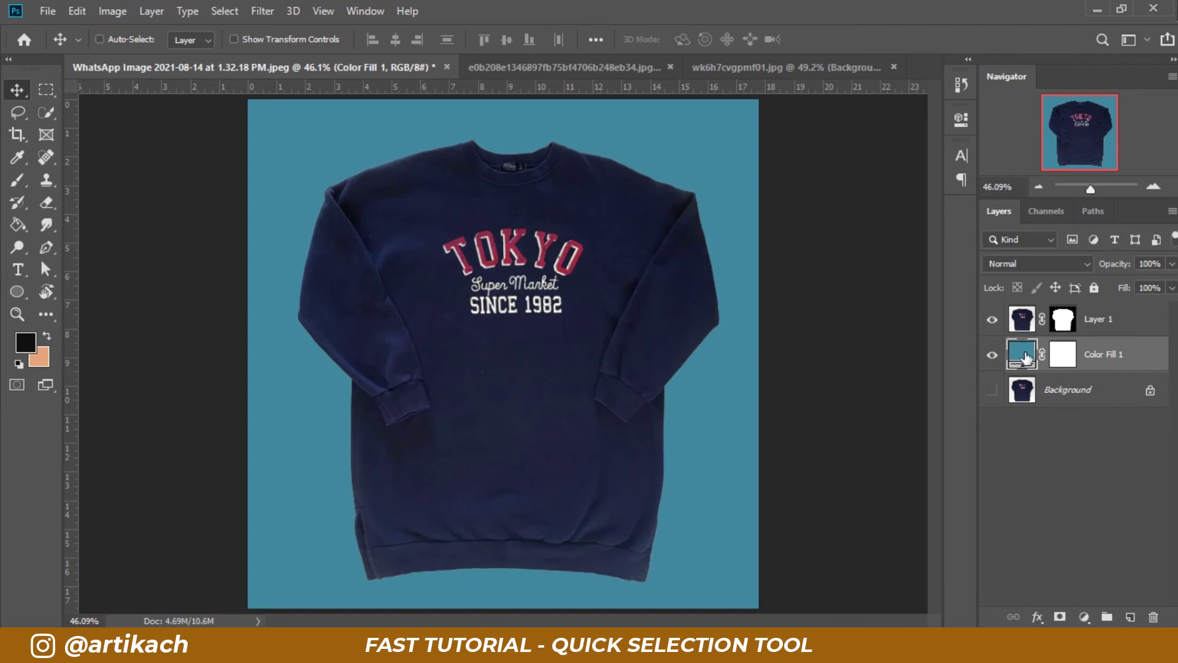
- Change Color Fill 1 to bright green, then view the man's and woman's cut-out portraits
double_click(1026, 356)
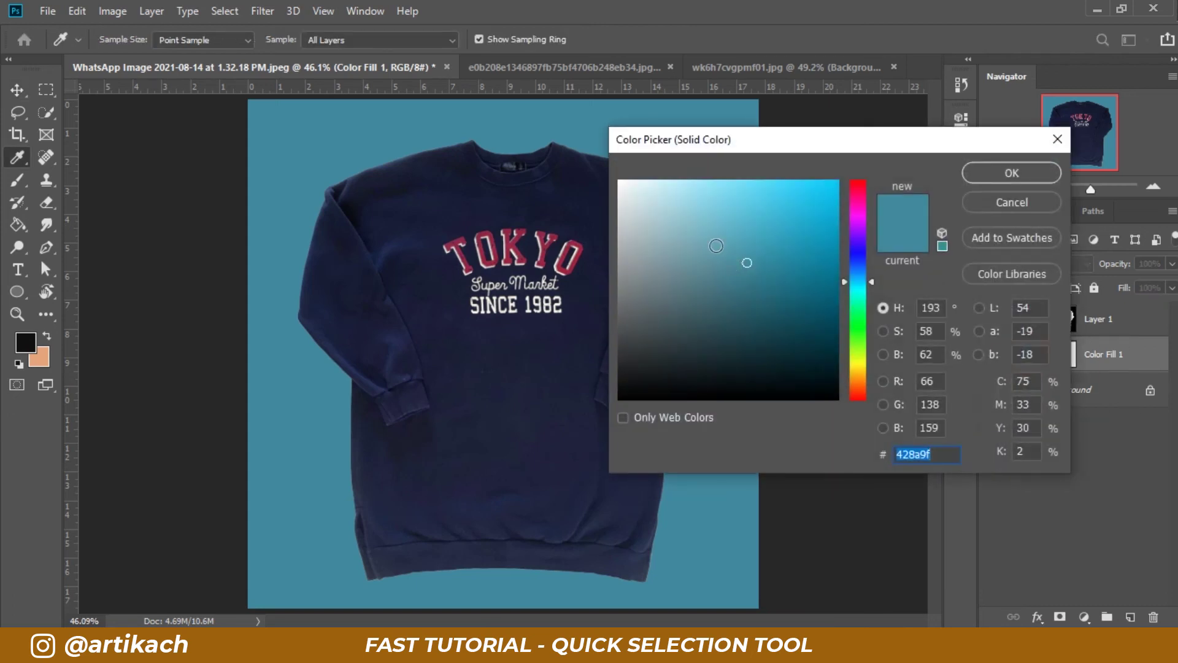
click(767, 215)
drag(866, 335, 866, 335)
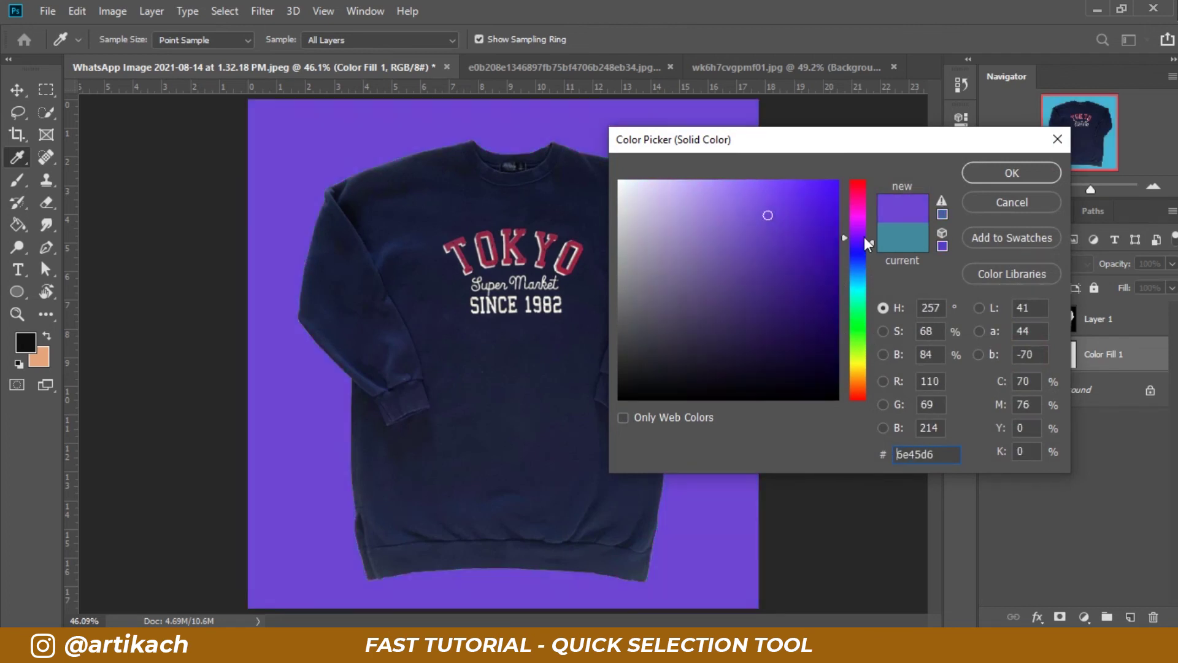
drag(867, 342, 867, 311)
click(1011, 173)
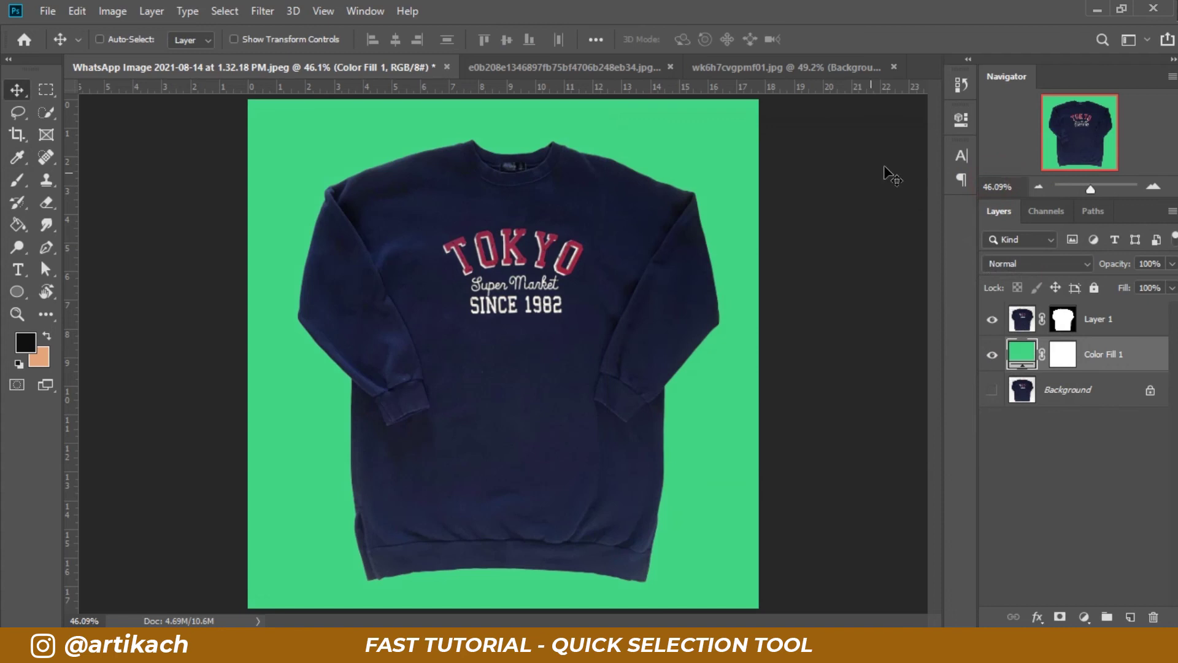
click(600, 68)
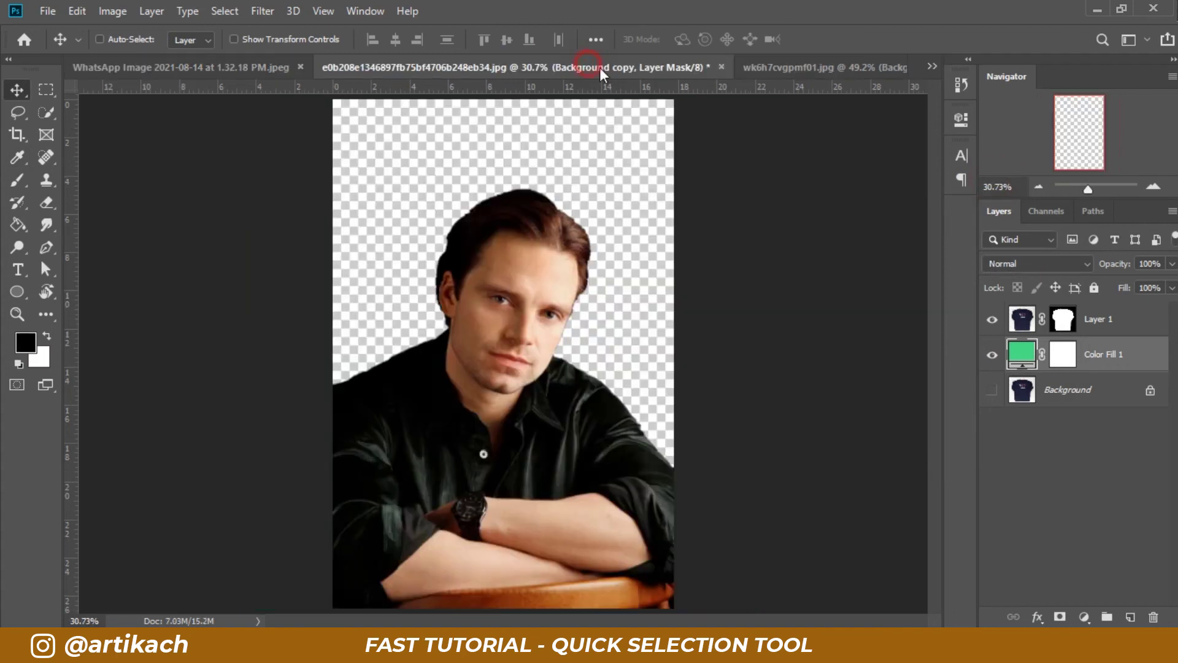
click(798, 68)
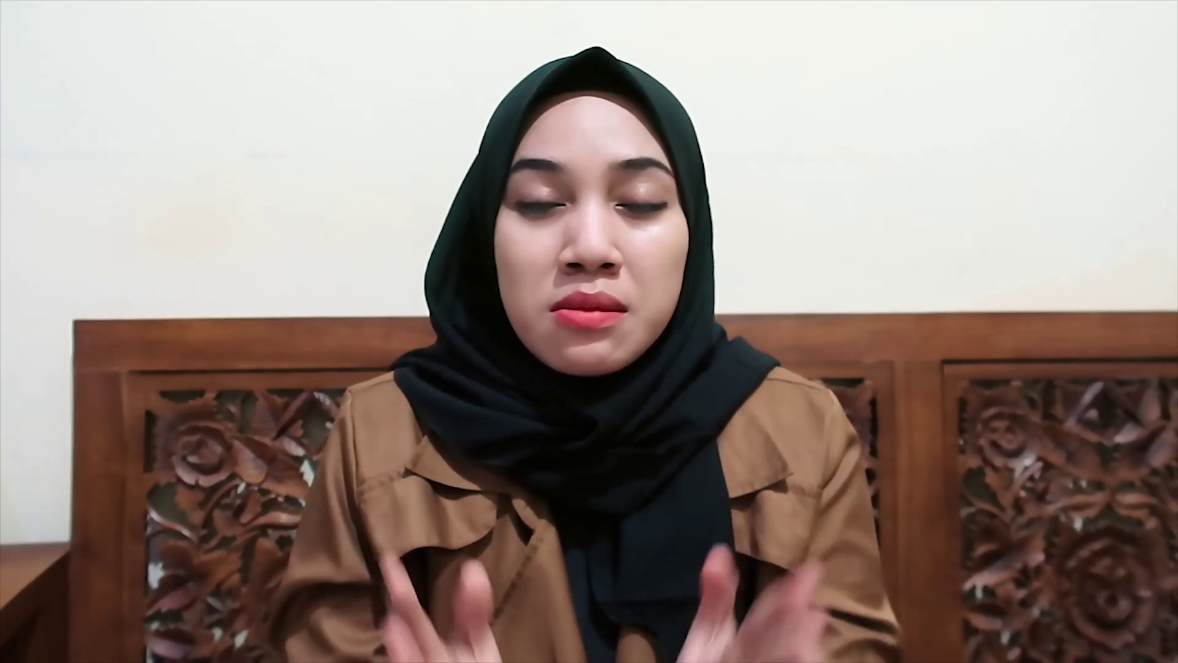